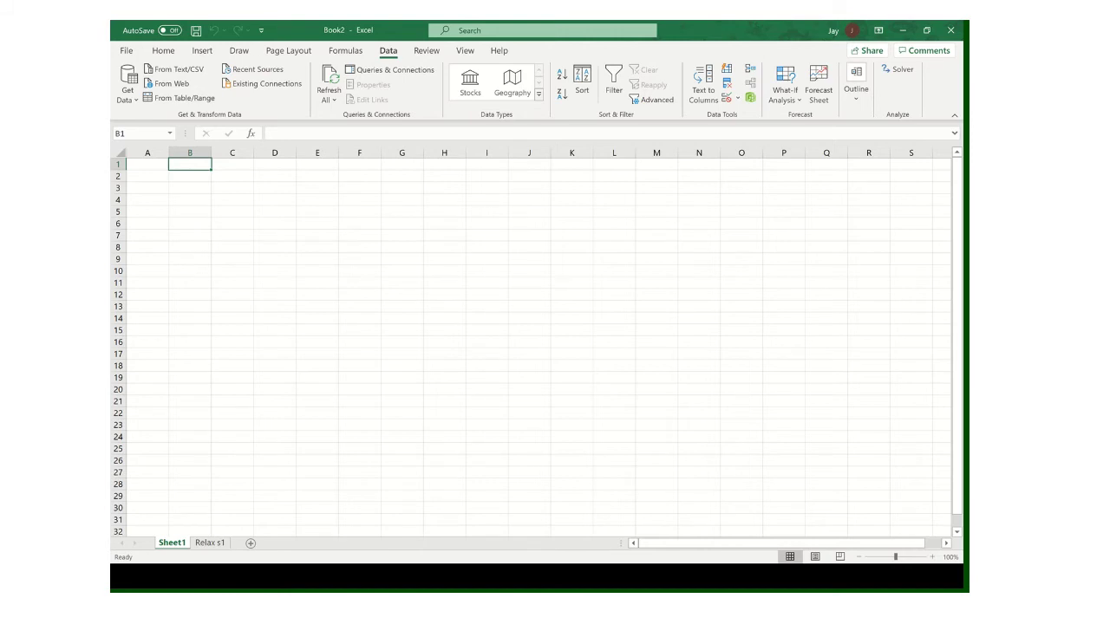
# - Enter the variable headers x1, x2 and x3 in cells B1 to D1
pyautogui.write('x1')
pyautogui.press('Tab')
pyautogui.write('x2')
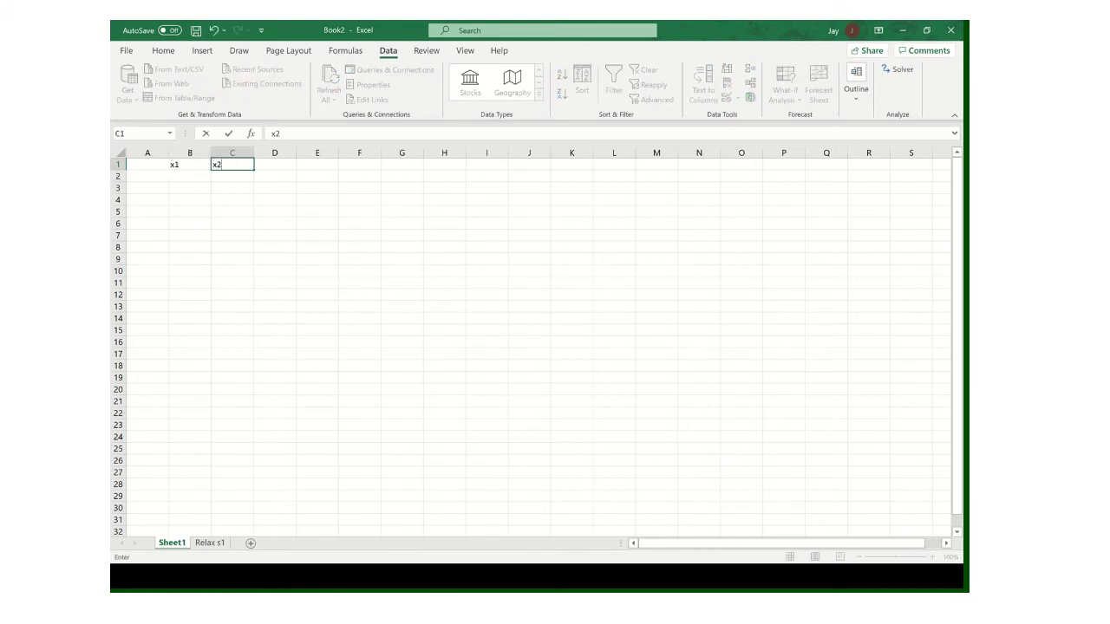
pyautogui.press('Tab')
pyautogui.write('x3')
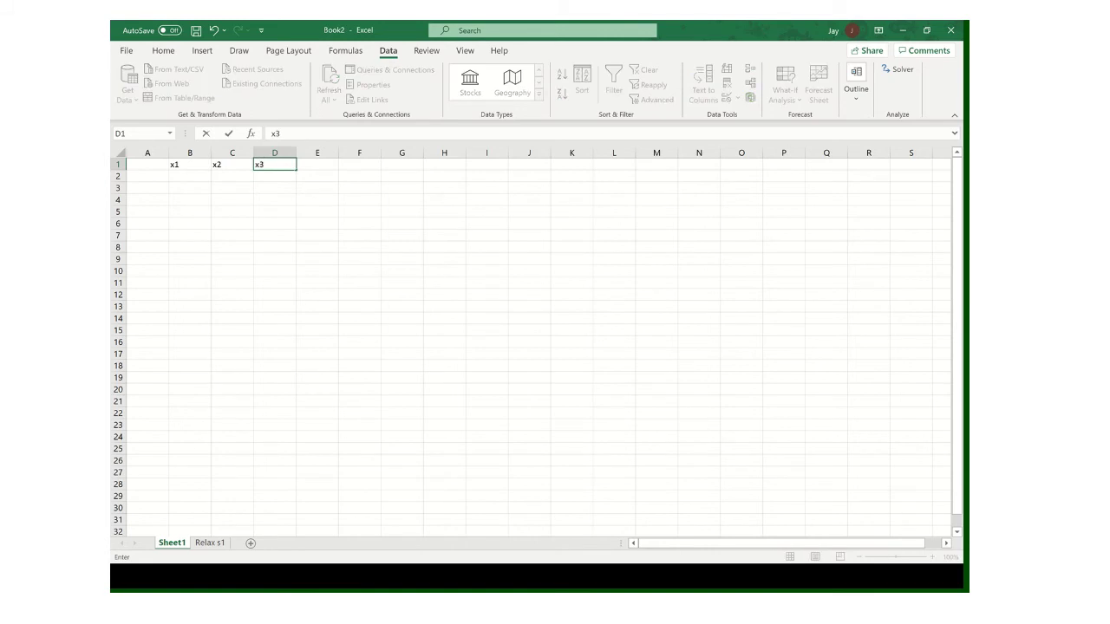
pyautogui.press('Return')
# - Enter 0 as the starting value of each variable in cells B2 to D2
pyautogui.press('Left')
pyautogui.press('Left')
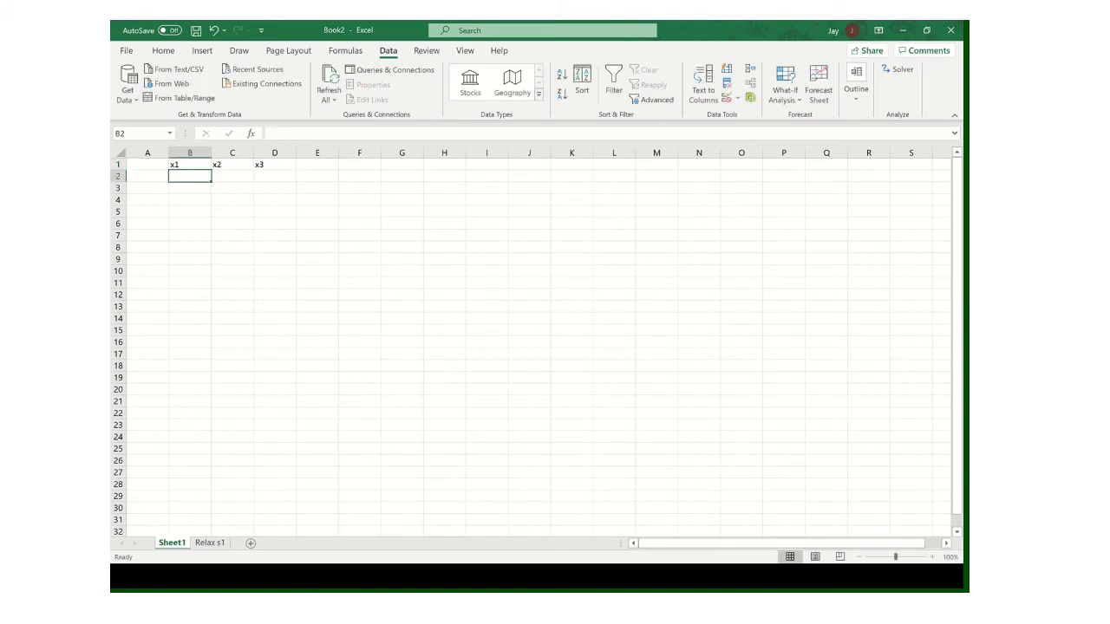
pyautogui.write('0')
pyautogui.press('Tab')
pyautogui.write('0')
pyautogui.press('Tab')
pyautogui.write('0')
pyautogui.press('Tab')
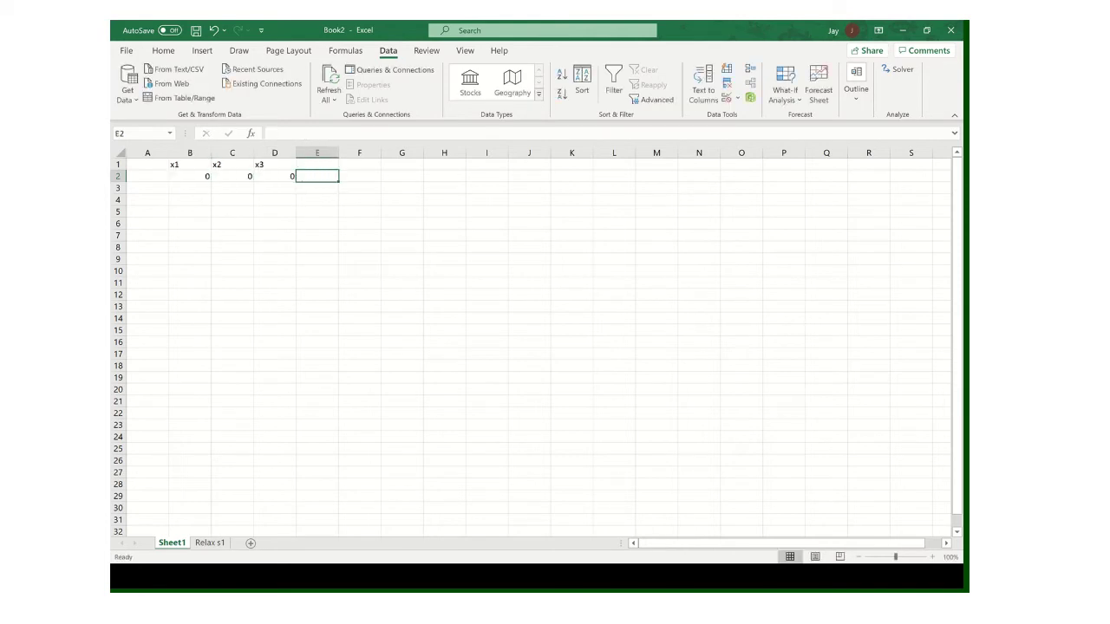
# - Label cell A4 "obj" for the objective row
pyautogui.press('Down')
pyautogui.press('Down')
pyautogui.press('Left')
pyautogui.press('Left')
pyautogui.press('Left')
pyautogui.press('Left')
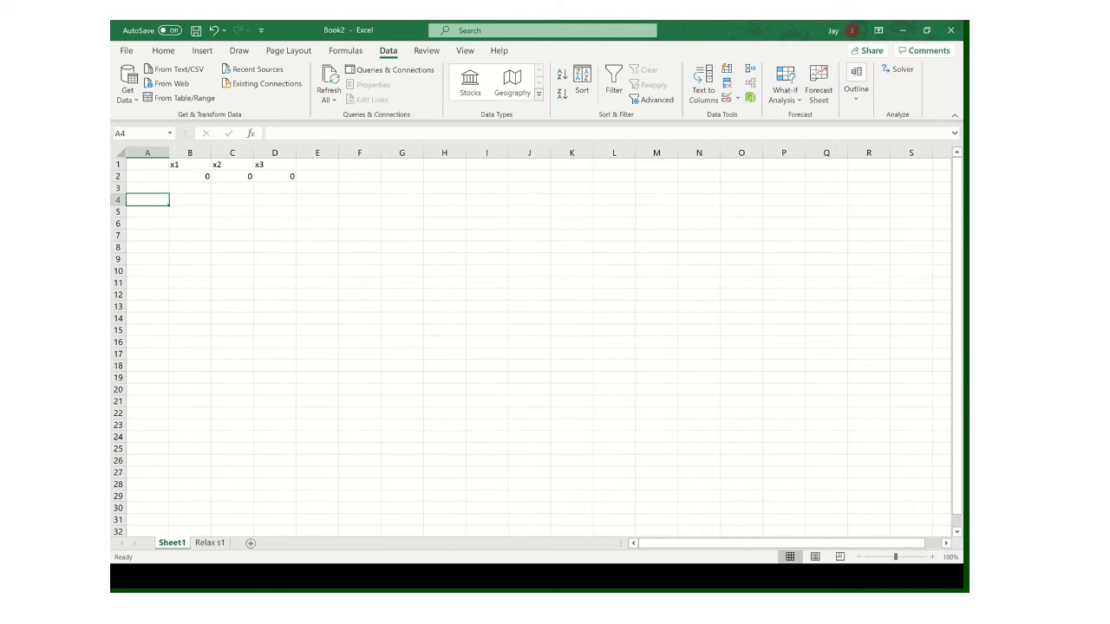
pyautogui.write('obj')
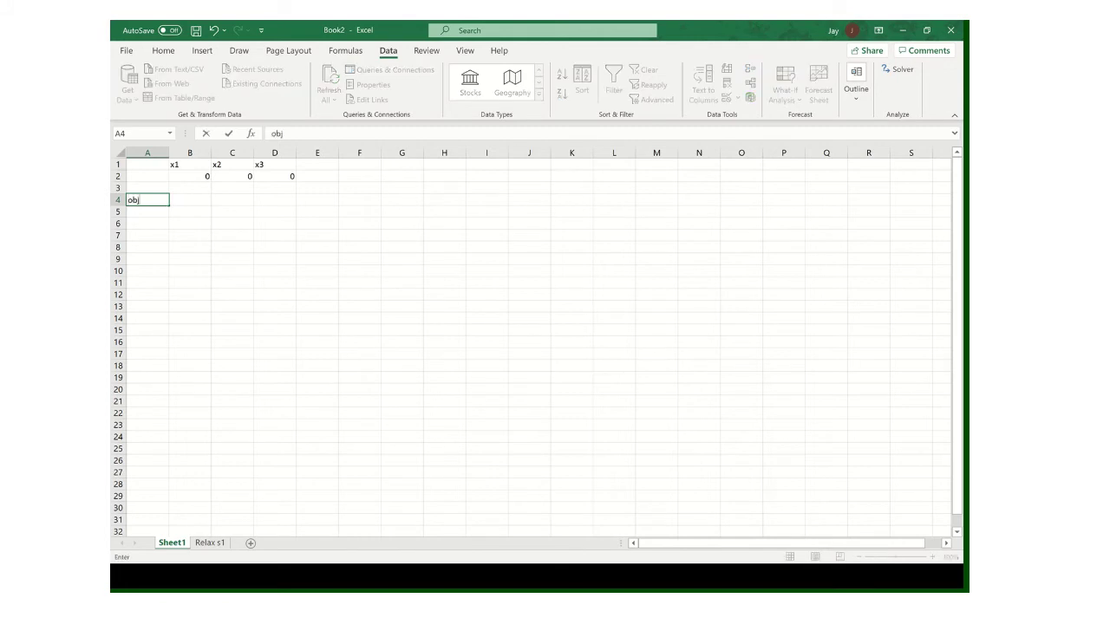
# - Enter the objective coefficients 3, 2 and 5 in cells B4 to D4
pyautogui.click(190, 199)
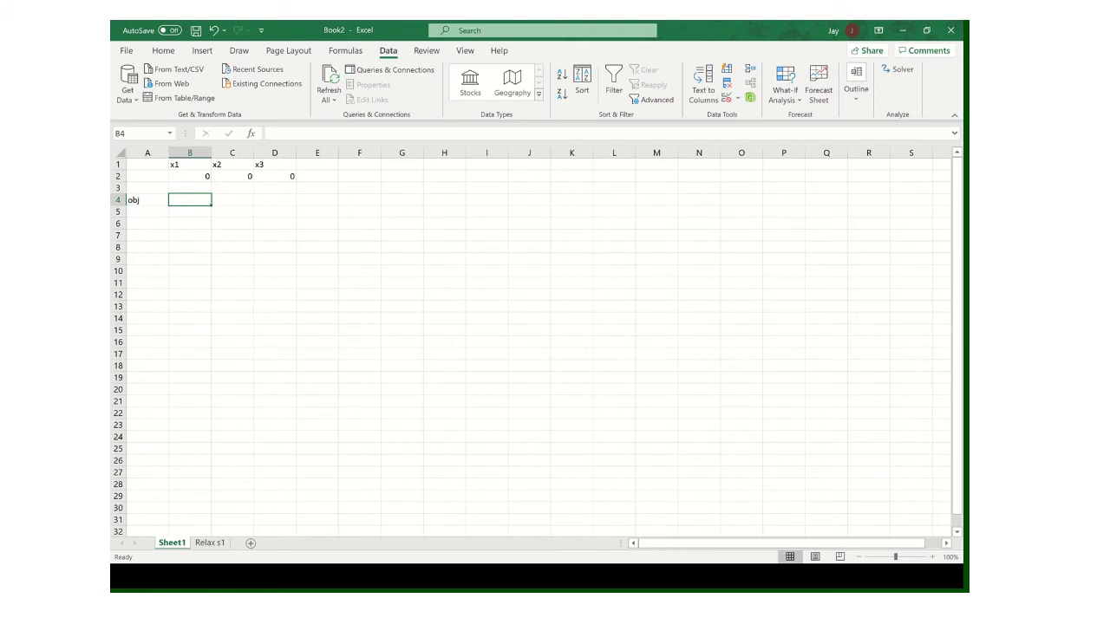
pyautogui.write('3')
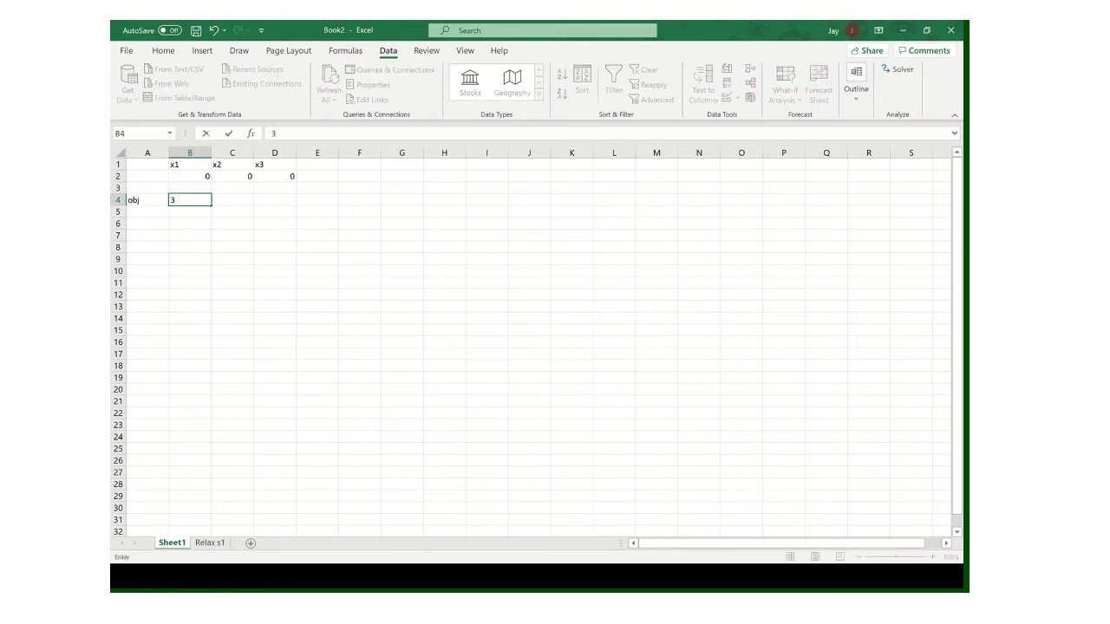
pyautogui.click(232, 200)
pyautogui.write('2')
pyautogui.click(274, 200)
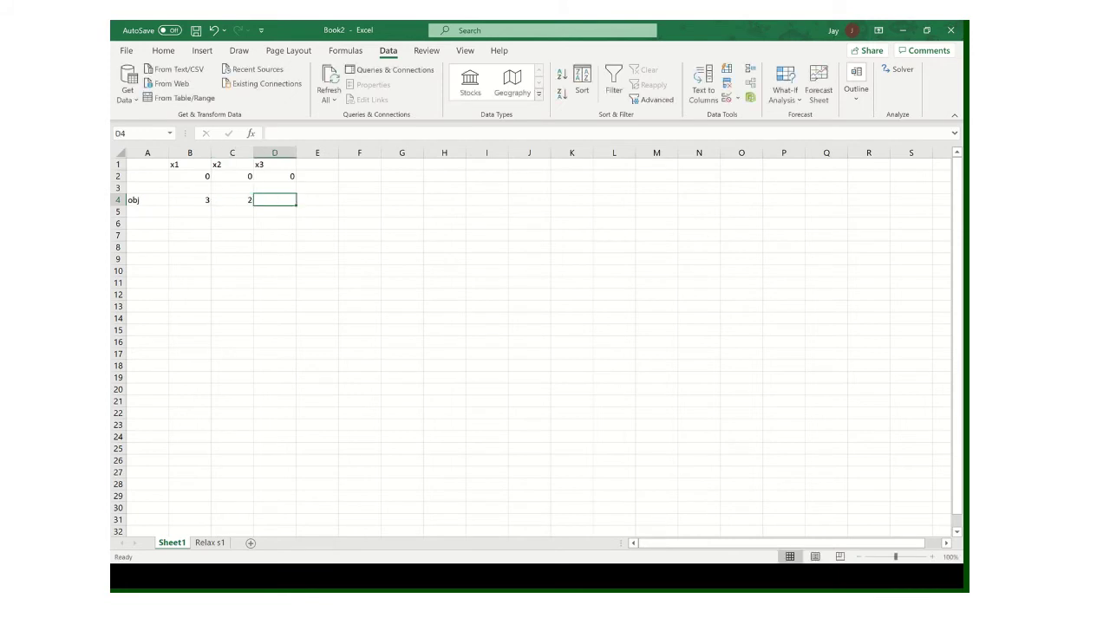
pyautogui.write('5')
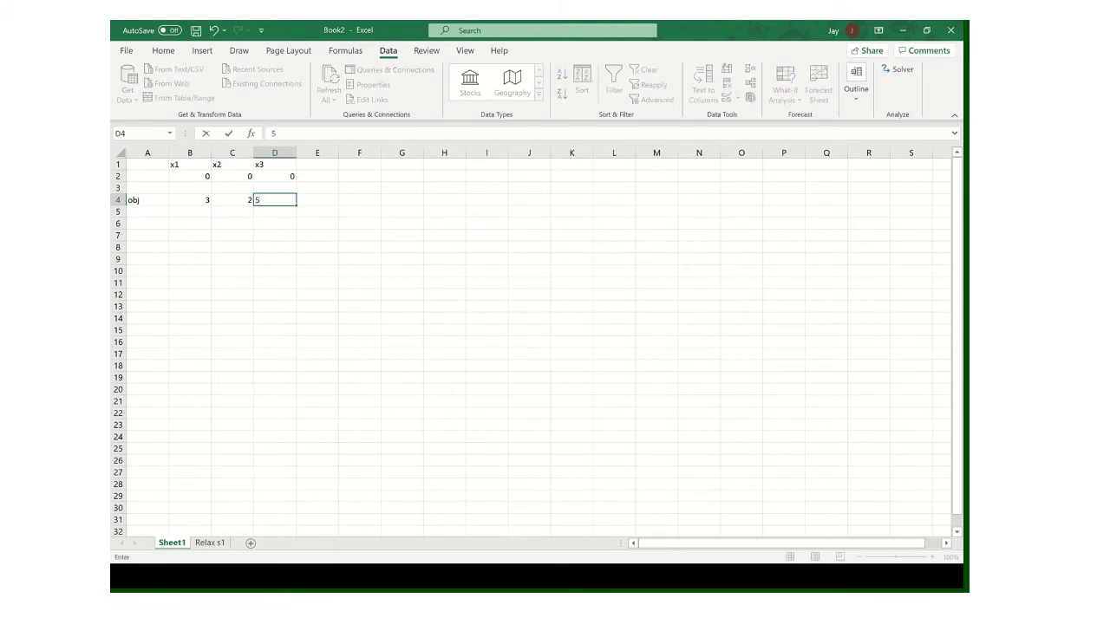
pyautogui.press('Tab')
# - Enter the objective formula =SUMPRODUCT($B$2:$D$2,B4:D4) in cell F4, with the variable range absolute
pyautogui.press('Tab')
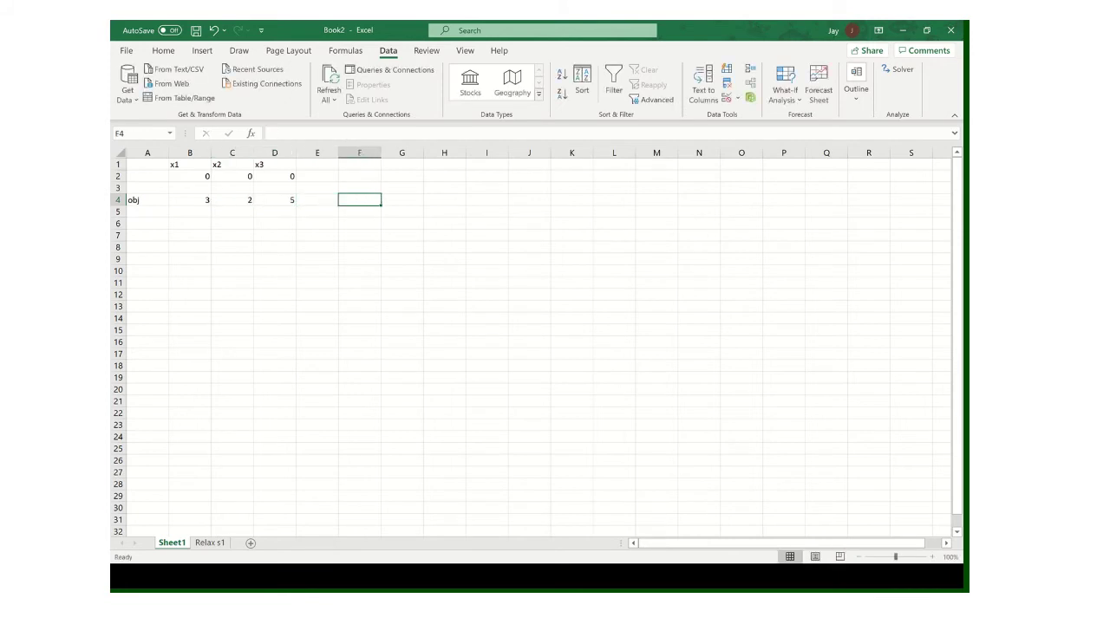
pyautogui.write('=')
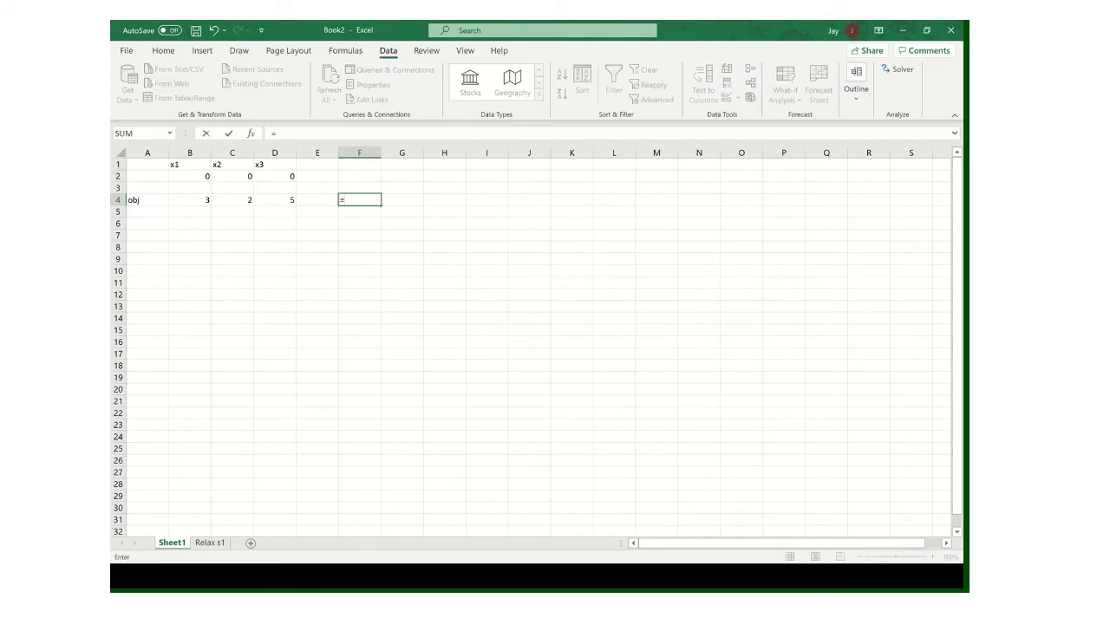
pyautogui.write('sumpr')
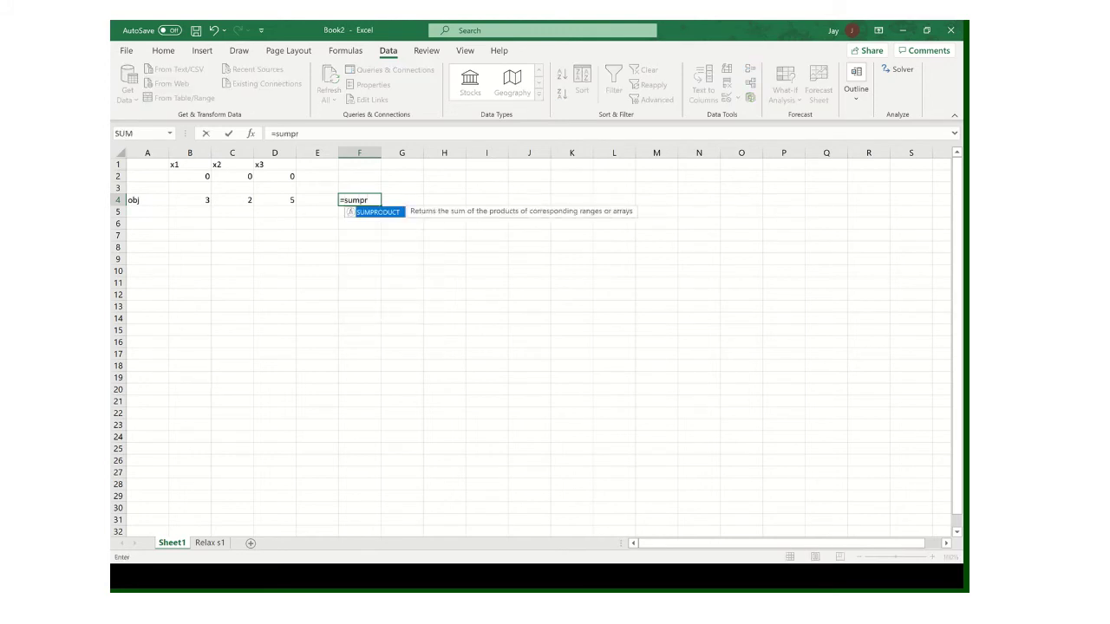
pyautogui.press('Tab')
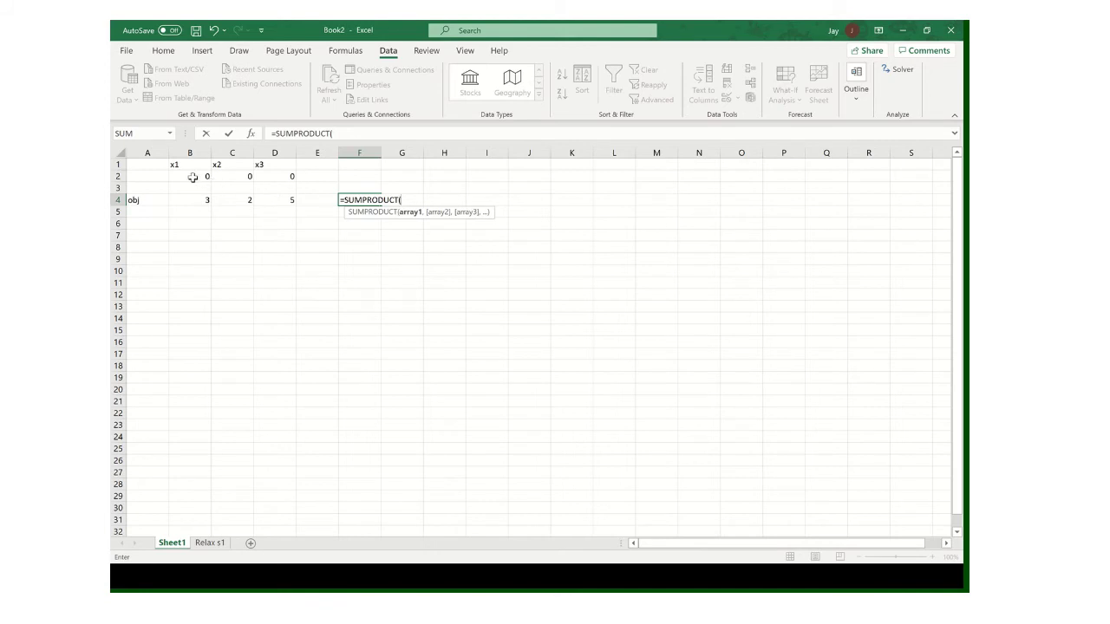
pyautogui.moveTo(193, 177); pyautogui.dragTo(271, 177)
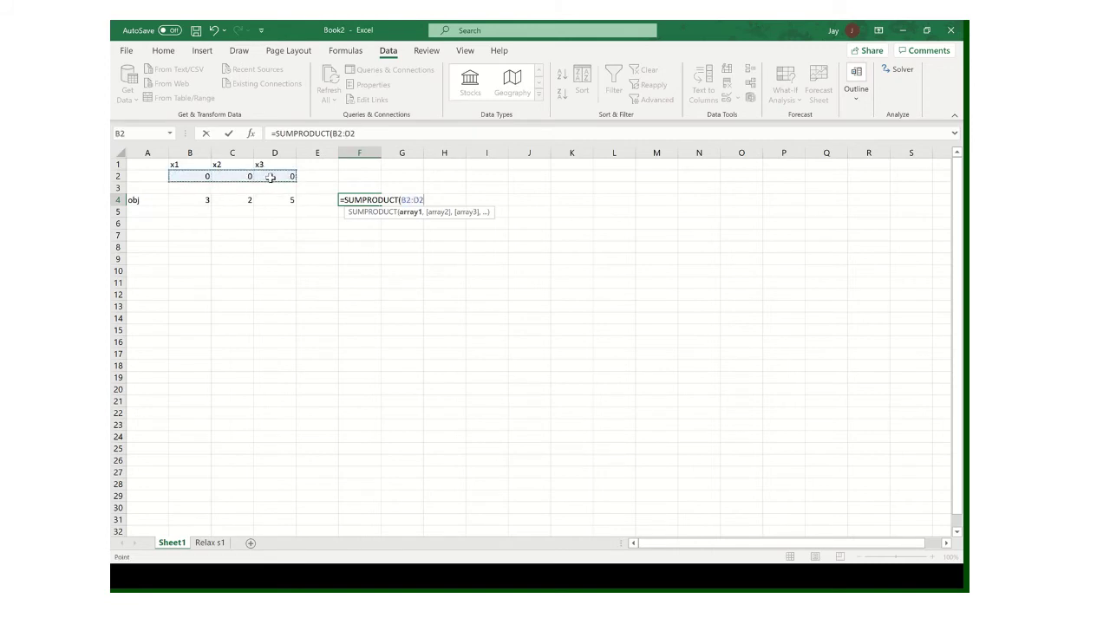
pyautogui.press('F4')
pyautogui.write(',')
pyautogui.click(206, 201)
pyautogui.moveTo(206, 200); pyautogui.dragTo(277, 203)
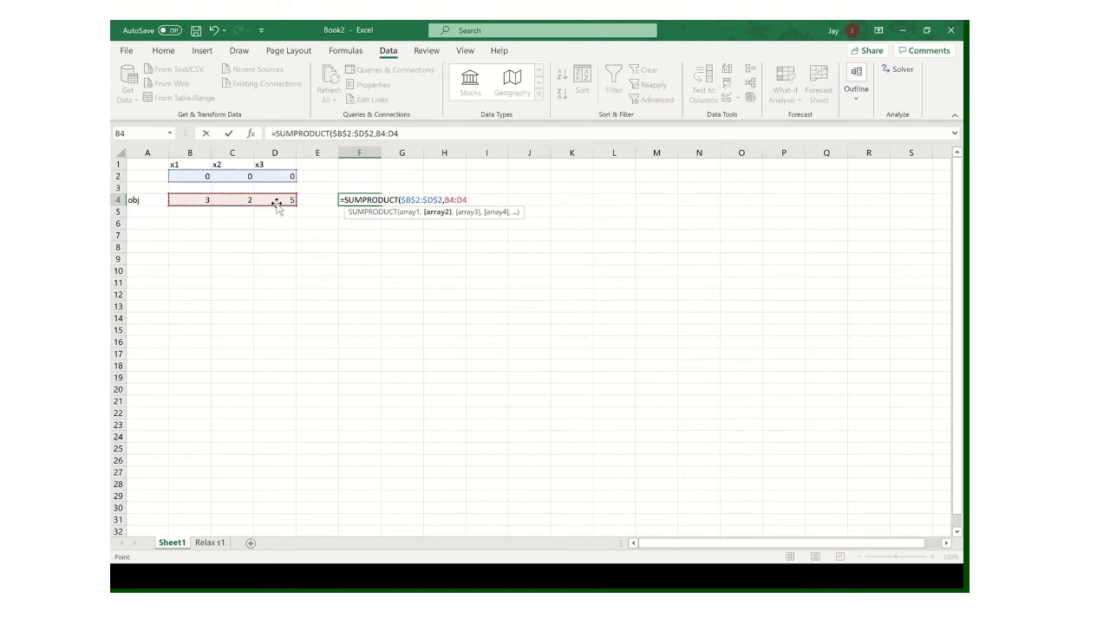
pyautogui.write(')')
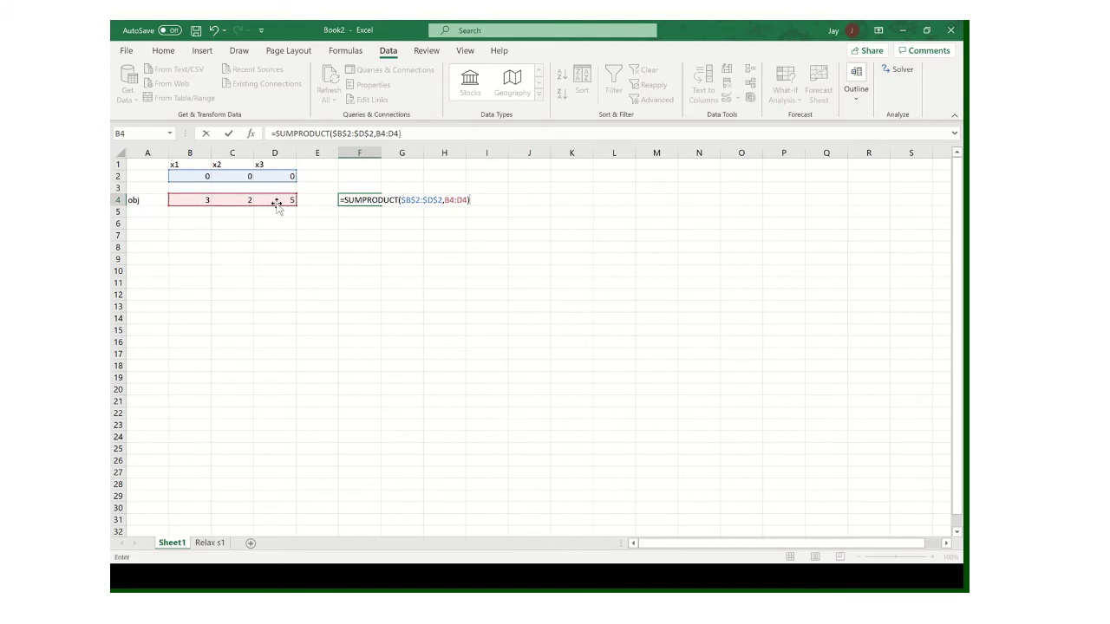
pyautogui.press('Return')
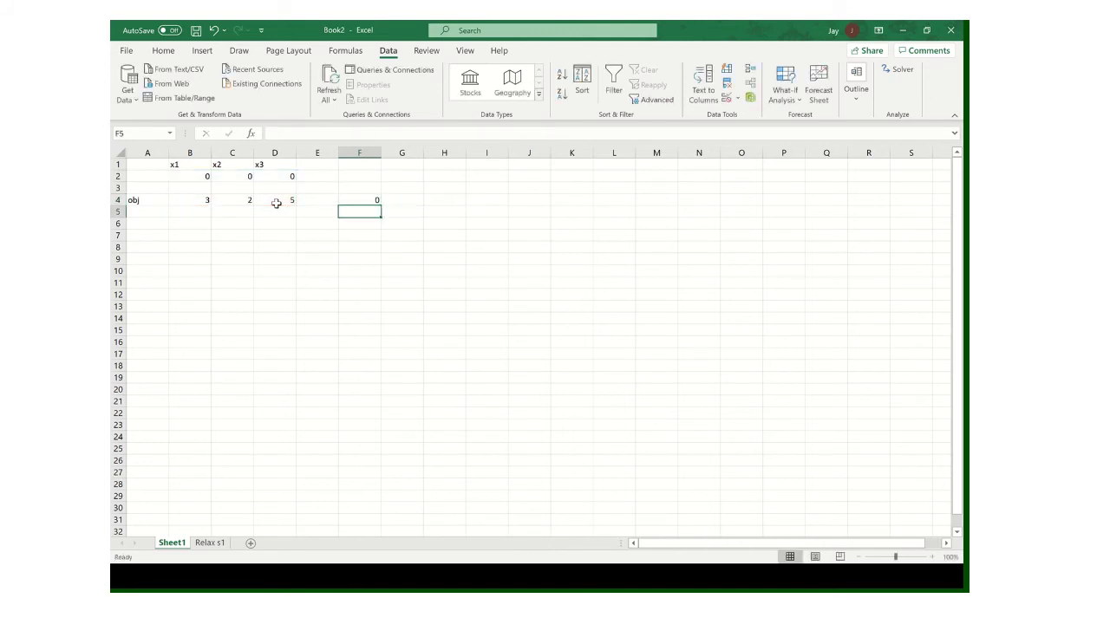
# - Test the objective formula by setting x1 in B2 to 1, and reset it to 0
pyautogui.click(190, 177)
pyautogui.write('1')
pyautogui.press('Return')
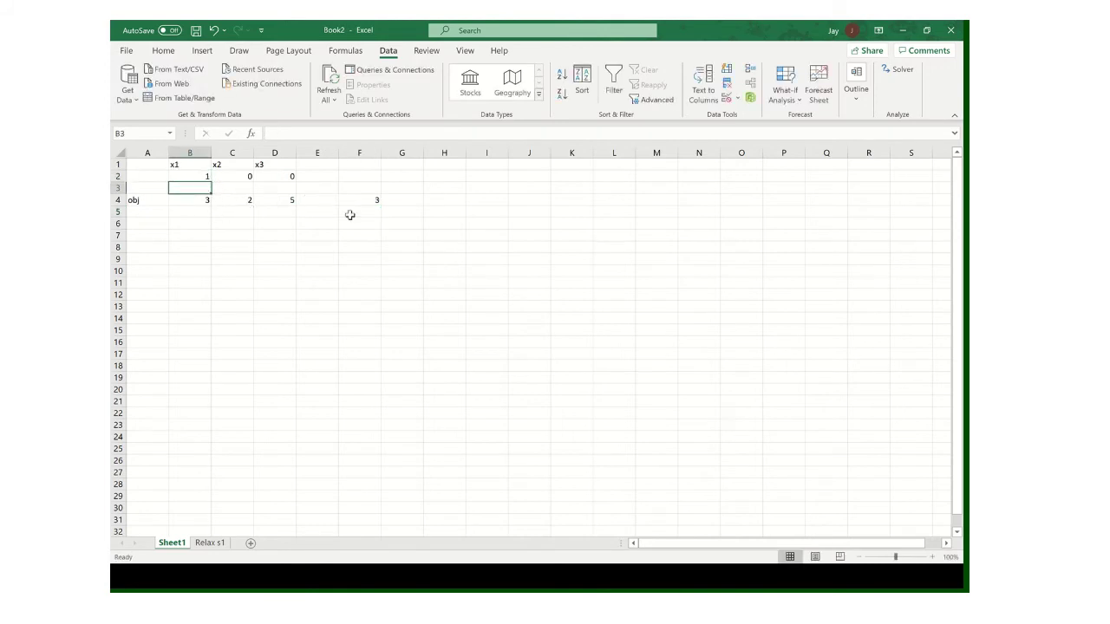
pyautogui.click(196, 177)
pyautogui.write('0')
pyautogui.press('Return')
# - Label A6 "const" and enter the first constraint with coefficients 1, 2 and 5 in B6:D6 and limit 430 in G6
pyautogui.click(151, 224)
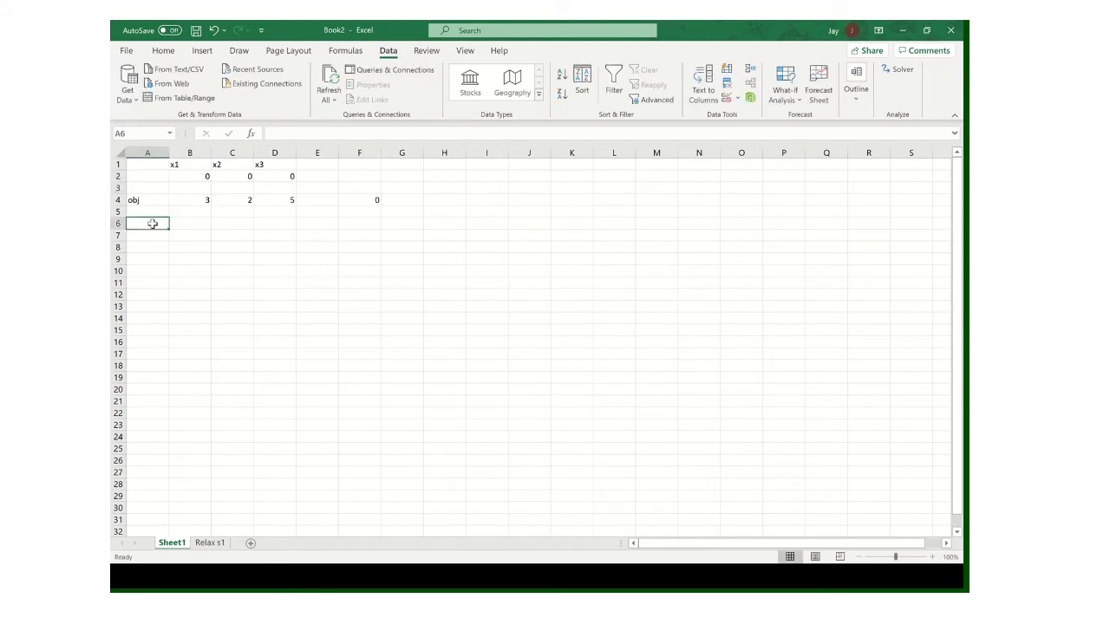
pyautogui.write('const')
pyautogui.press('Tab')
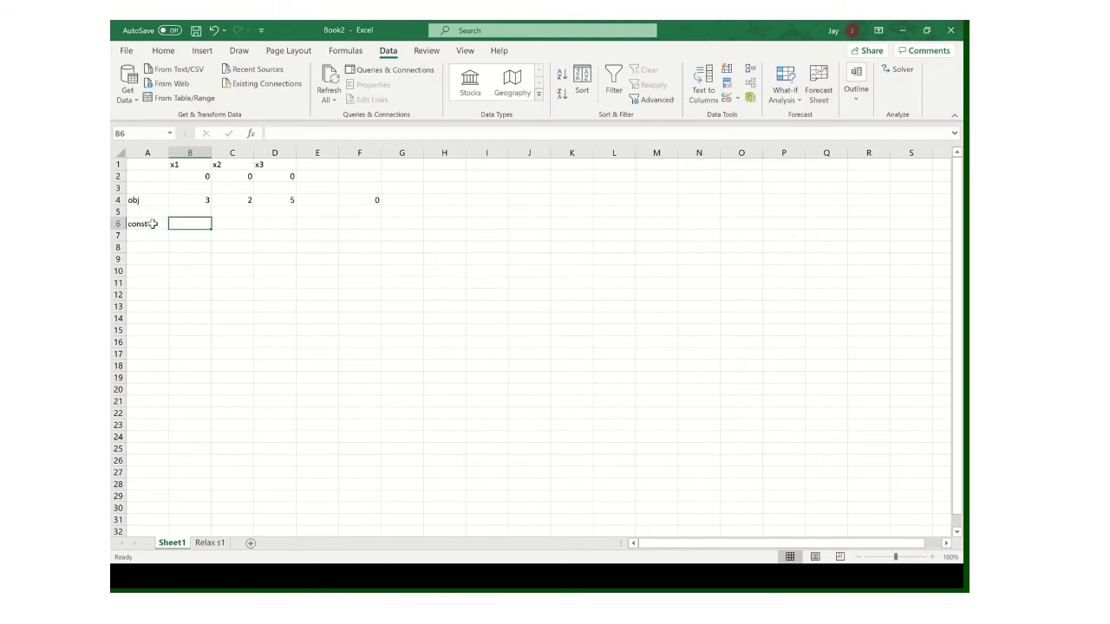
pyautogui.write('1')
pyautogui.press('Tab')
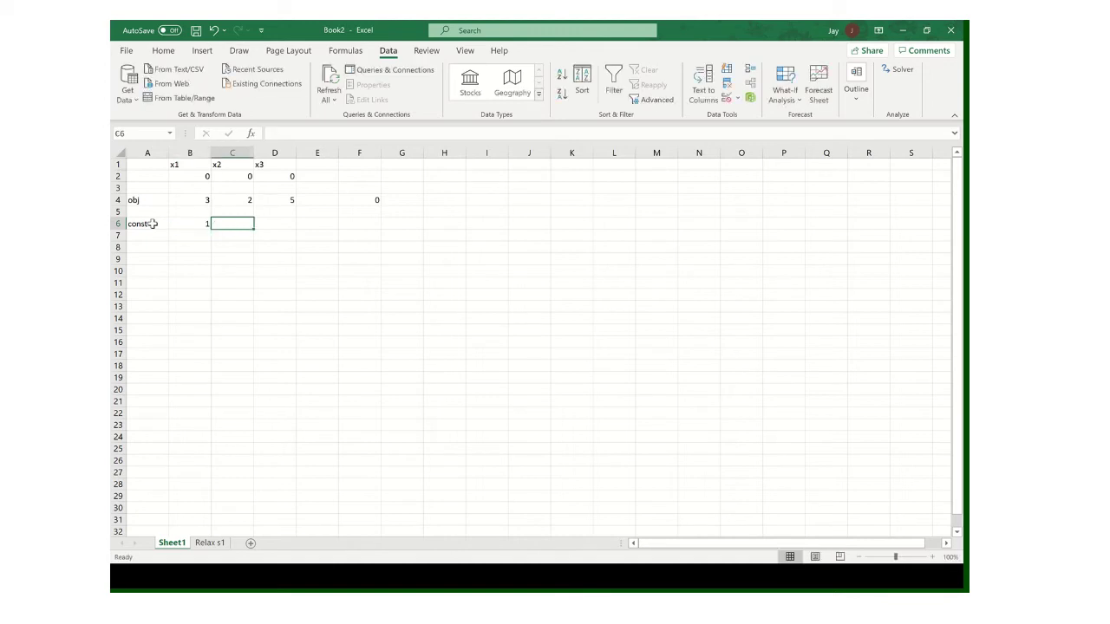
pyautogui.write('2')
pyautogui.press('Tab')
pyautogui.write('5')
pyautogui.press('Tab')
pyautogui.press('Tab')
pyautogui.press('Tab')
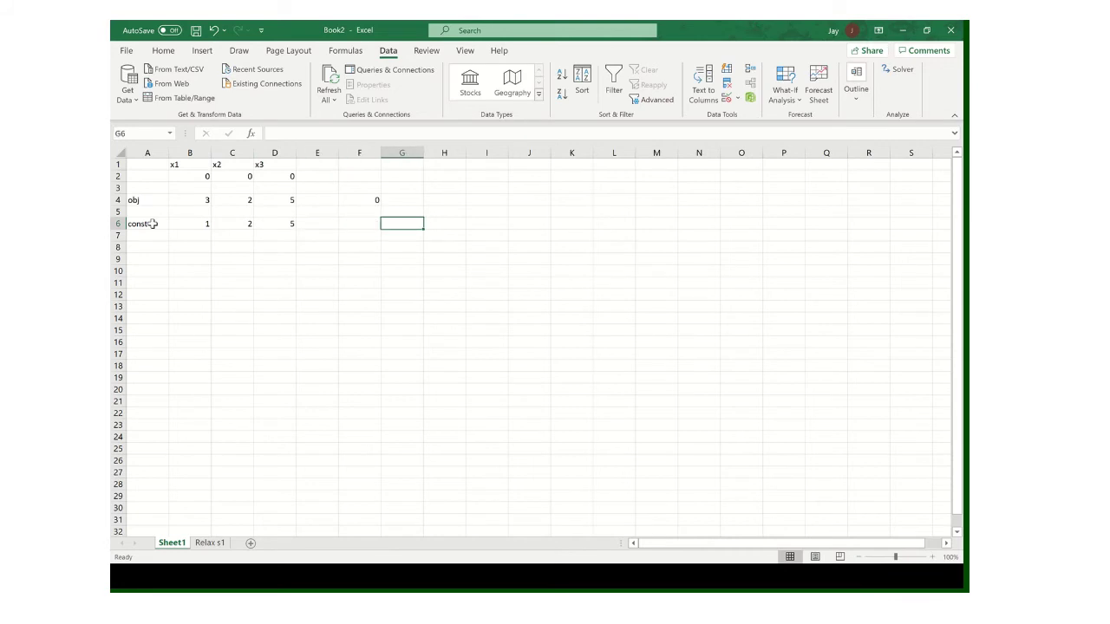
pyautogui.write('430')
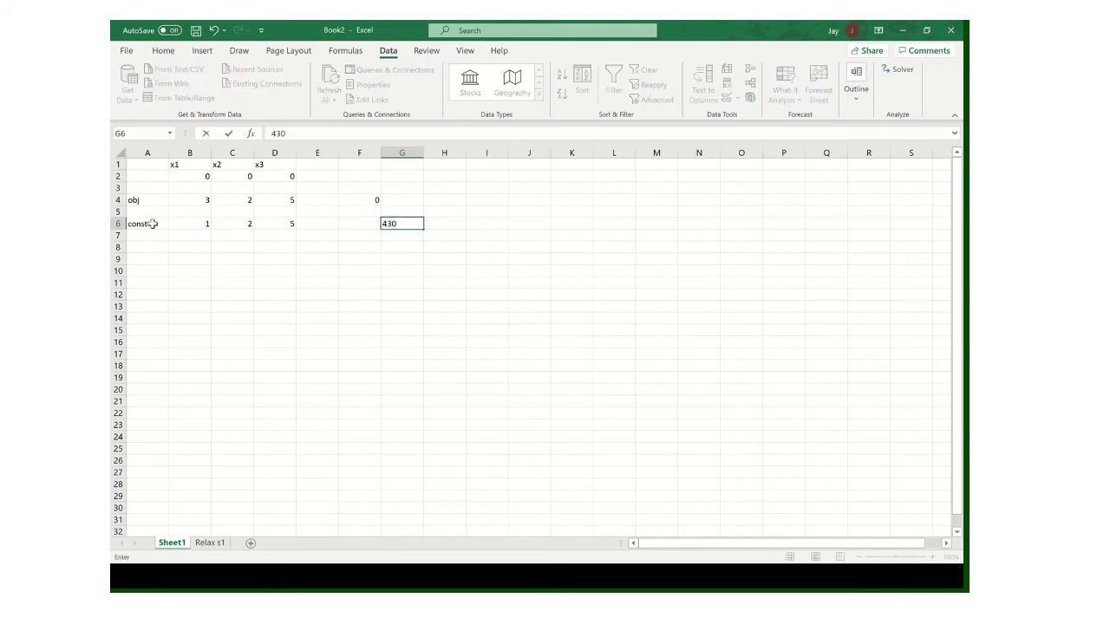
pyautogui.press('Left')
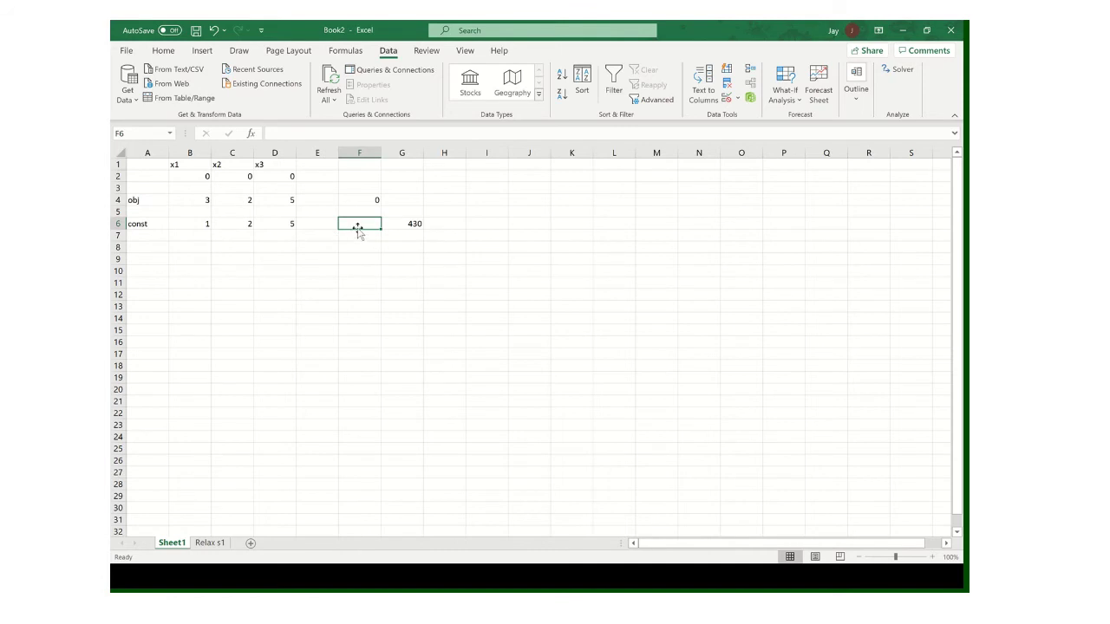
# - Copy the SUMPRODUCT formula from F4 to F6 and check the two ranges it references
pyautogui.click(362, 200)
pyautogui.hotkey('ctrl', 'c')
pyautogui.click(362, 224)
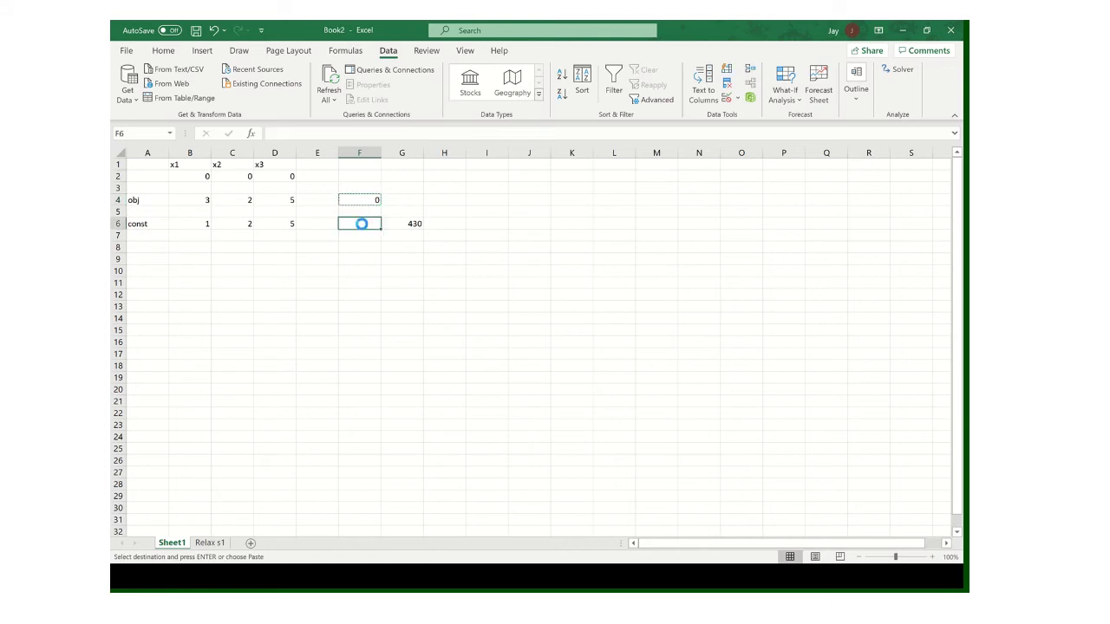
pyautogui.hotkey('ctrl', 'v')
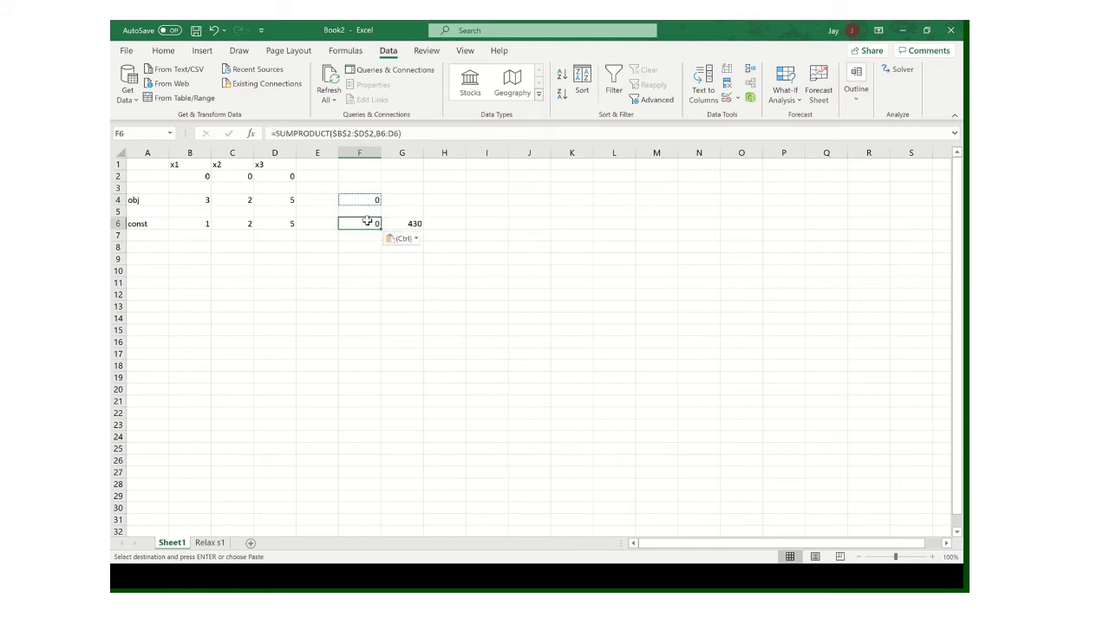
pyautogui.doubleClick(367, 222)
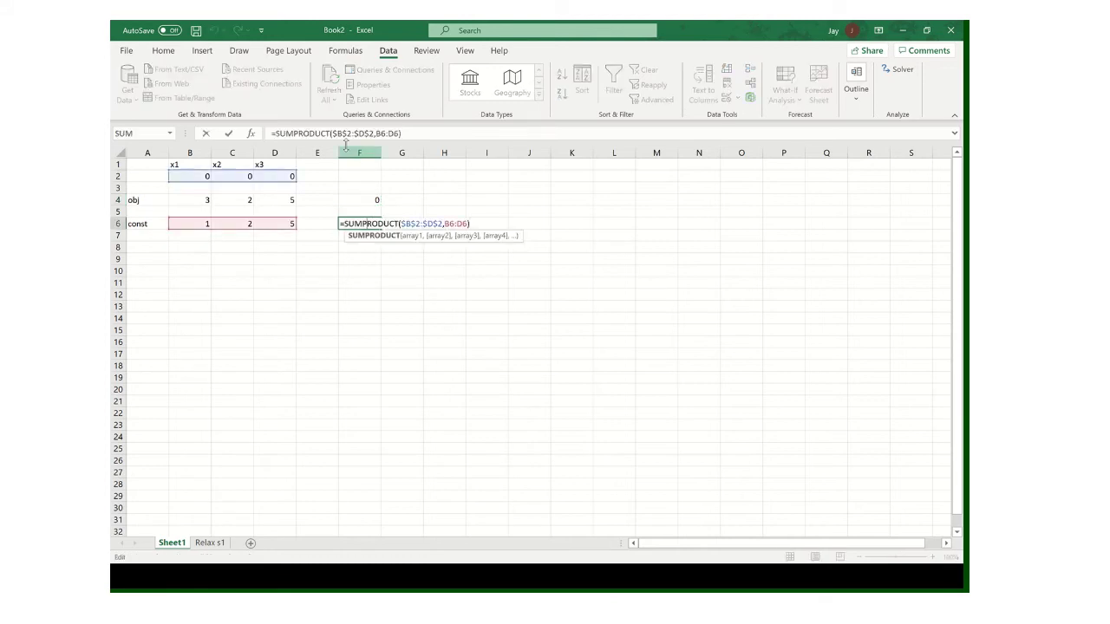
pyautogui.moveTo(334, 132); pyautogui.dragTo(398, 135)
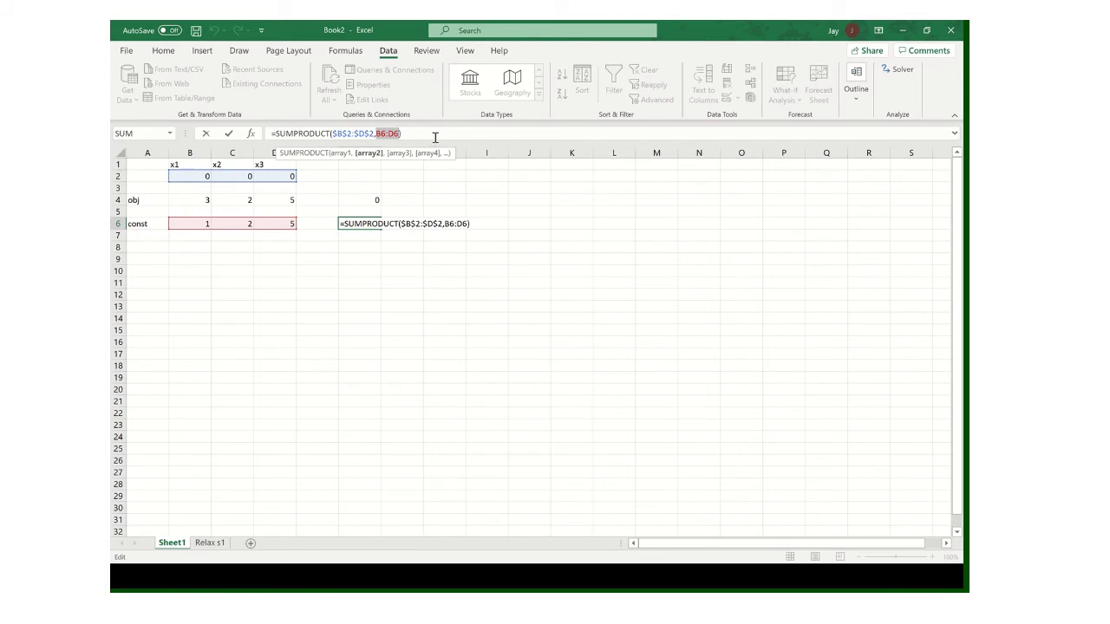
pyautogui.click(435, 135)
pyautogui.press('Escape')
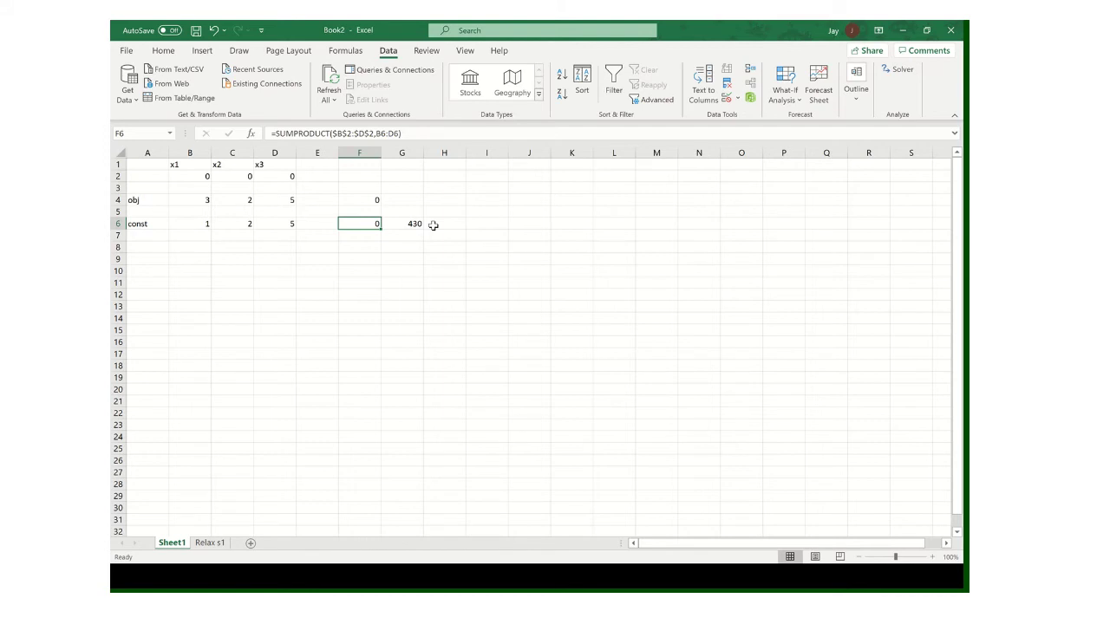
# - Enter the second constraint in row 7 with coefficients 3, 0 and 2 in B7:D7 and limit 460 in G7
pyautogui.click(199, 234)
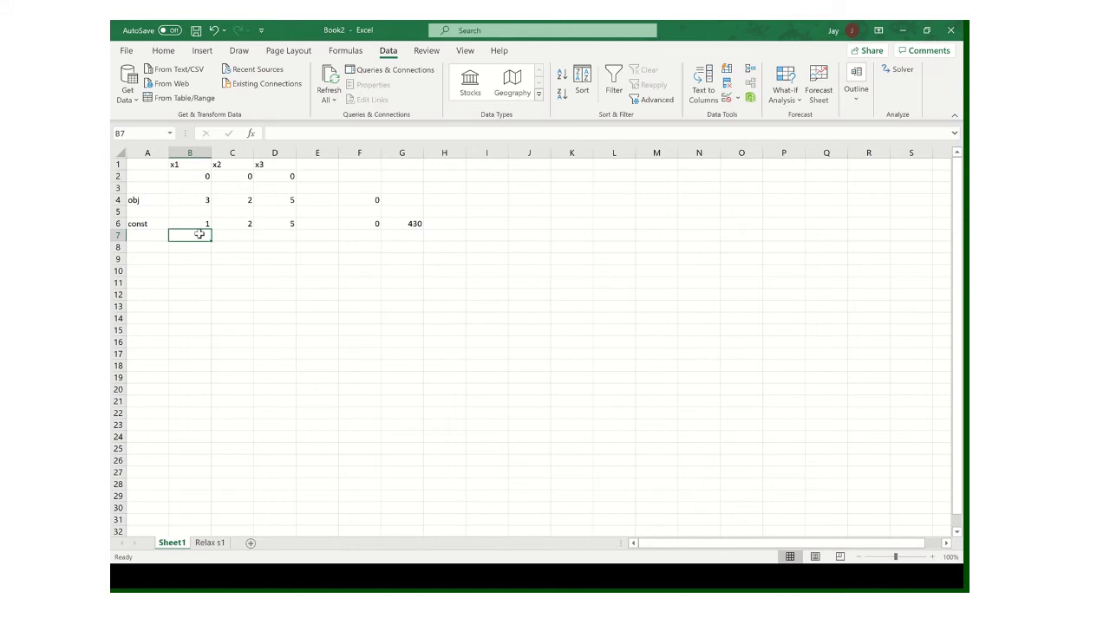
pyautogui.write('3')
pyautogui.press('Tab')
pyautogui.write('0')
pyautogui.press('Tab')
pyautogui.write('2')
pyautogui.press('Tab')
pyautogui.press('Tab')
pyautogui.press('Tab')
pyautogui.write('460')
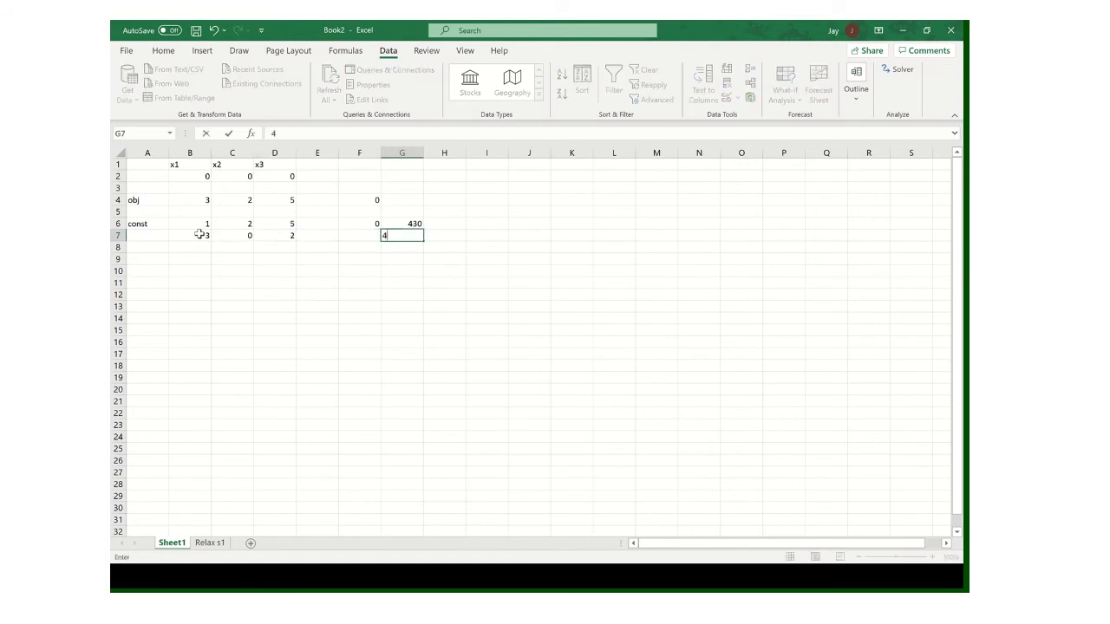
pyautogui.press('Left')
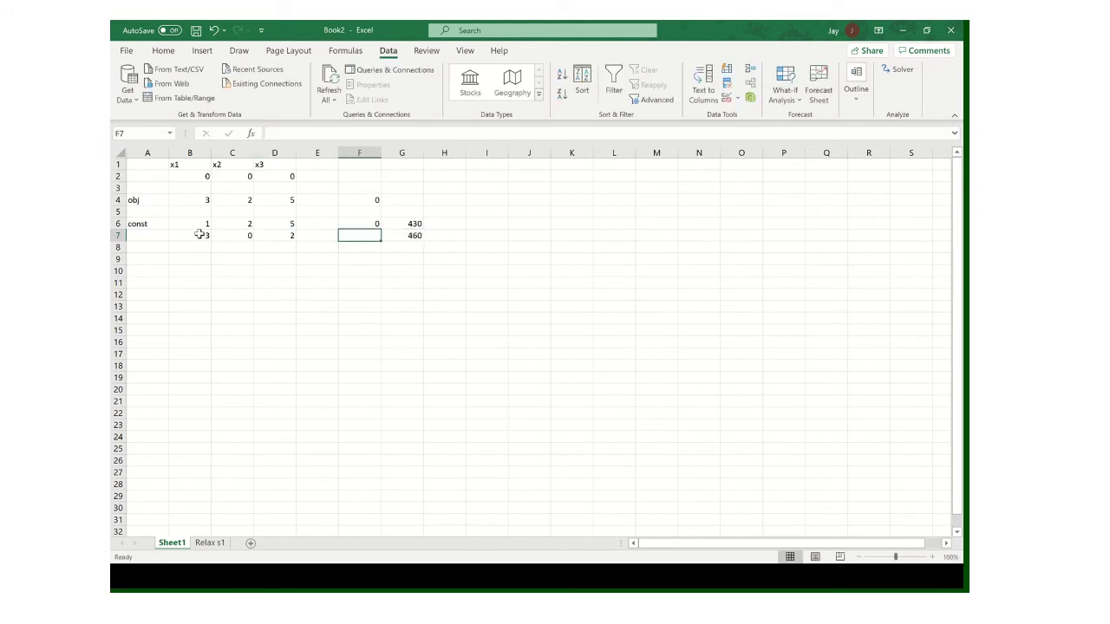
# - Copy the SUMPRODUCT formula from F6 to F7 for the second constraint
pyautogui.press('Up')
pyautogui.hotkey('ctrl', 'c')
pyautogui.press('Down')
pyautogui.hotkey('ctrl', 'v')
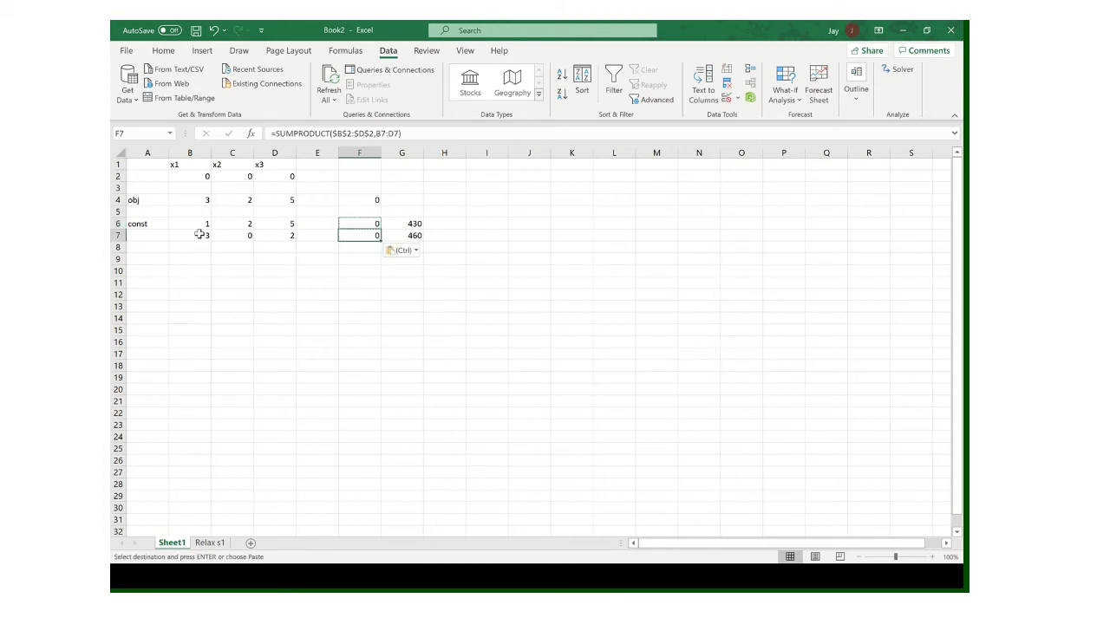
# - Enter the third constraint in row 8 with coefficients 1, 4 and 0 in B8:D8 and limit 420 in G8
pyautogui.press('Down')
pyautogui.press('Left')
pyautogui.press('Left')
pyautogui.press('Left')
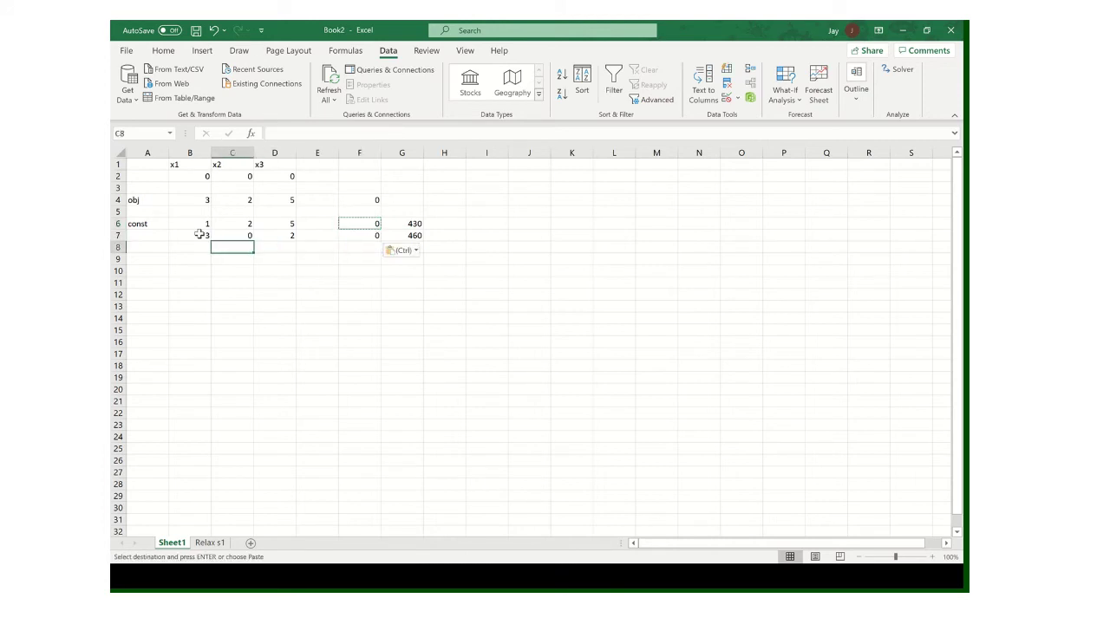
pyautogui.press('Left')
pyautogui.write('1')
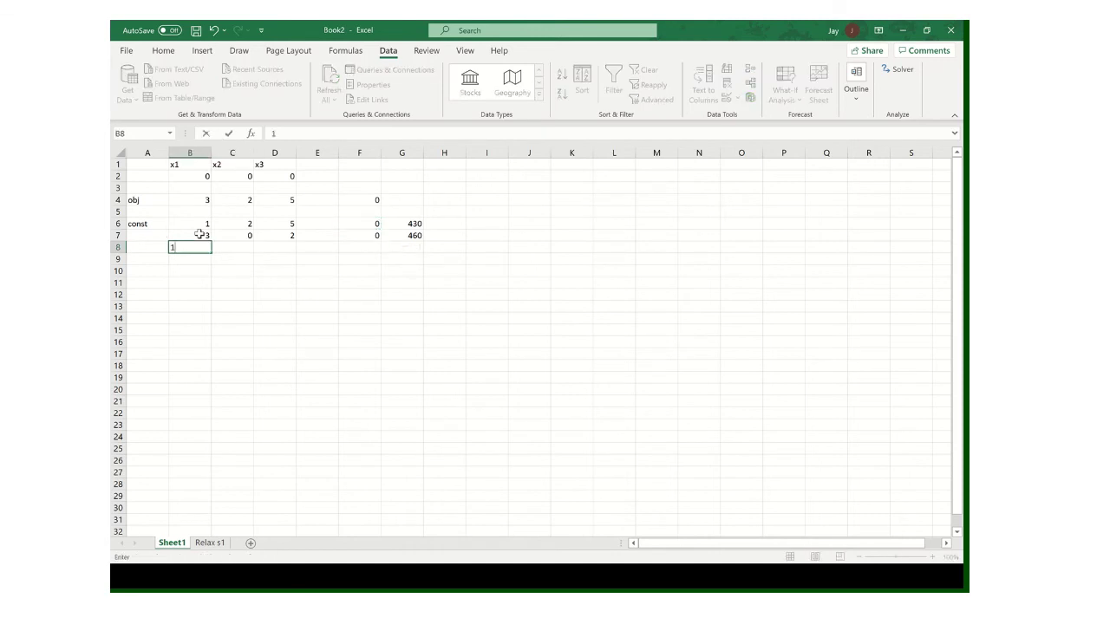
pyautogui.press('Tab')
pyautogui.write('4')
pyautogui.press('Tab')
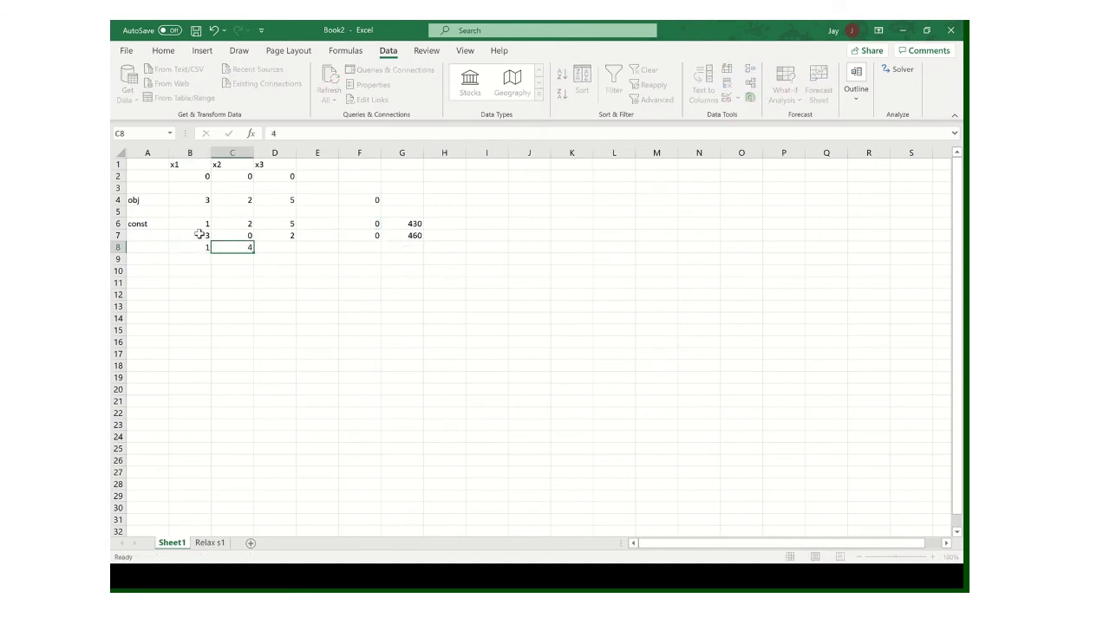
pyautogui.write('0')
pyautogui.press('Tab')
pyautogui.press('Tab')
pyautogui.press('Tab')
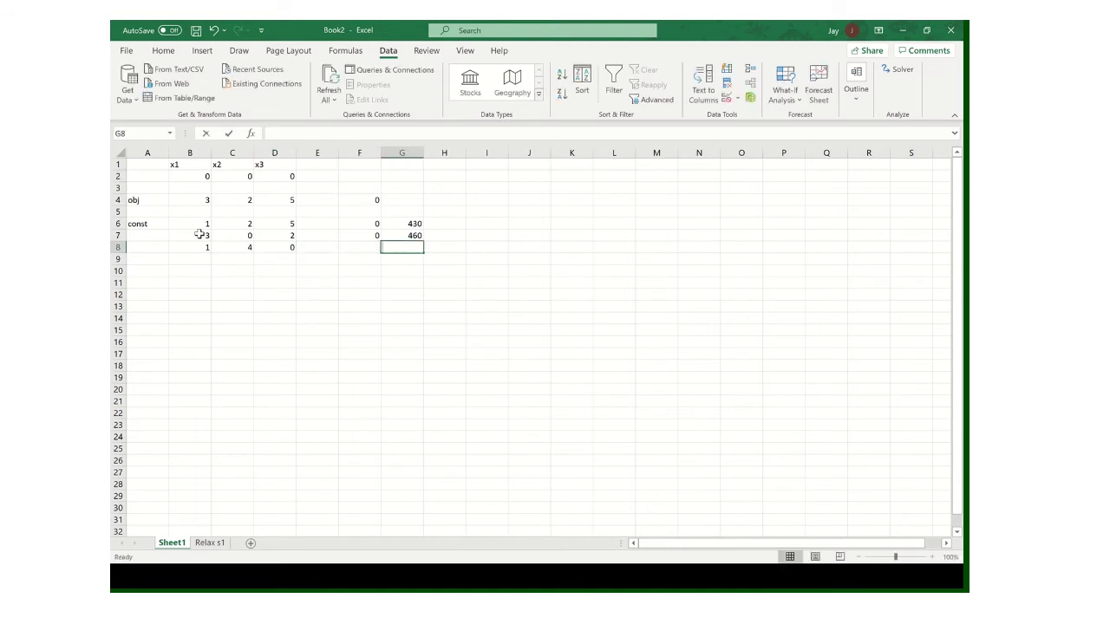
pyautogui.write('420')
# - Enter 0 in F8 as the left-hand side of the third constraint
pyautogui.hotkey('shift', 'Tab')
pyautogui.write('0')
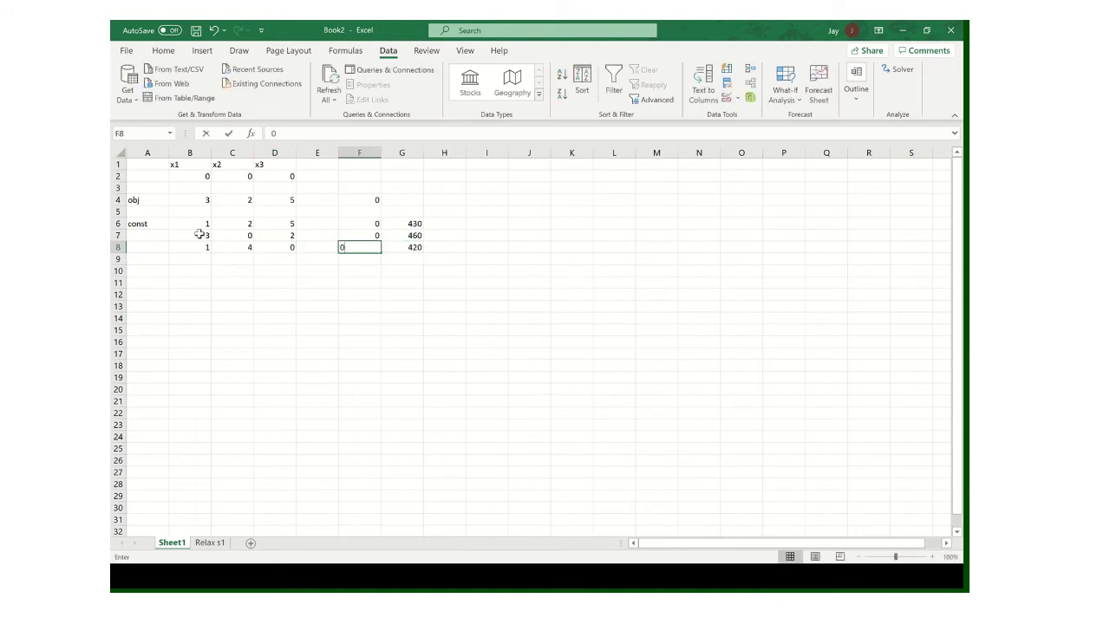
pyautogui.press('Return')
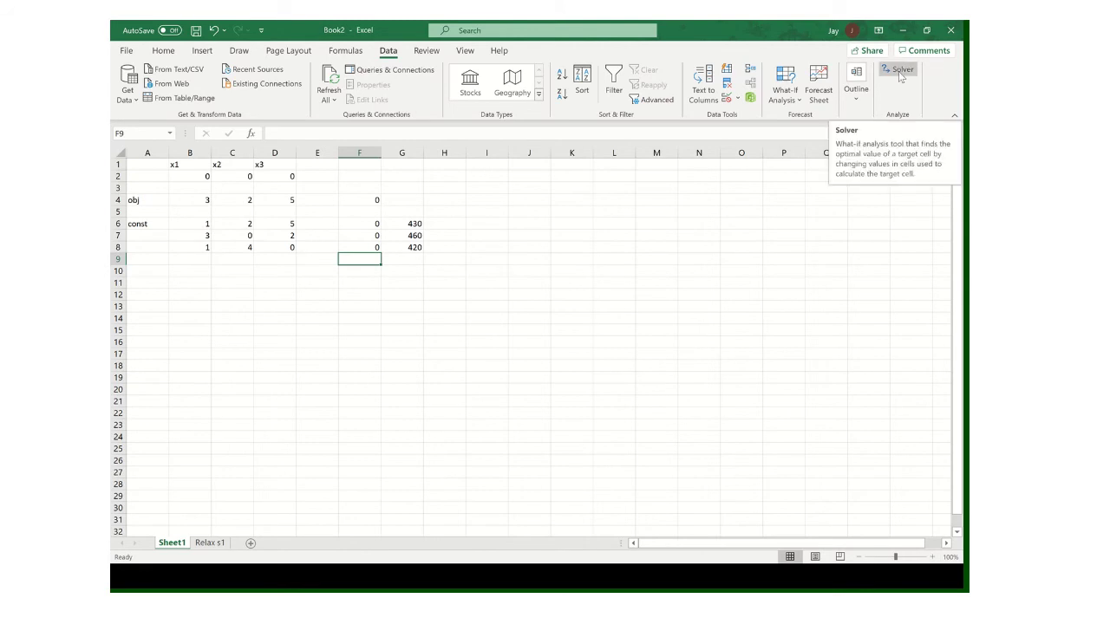
# - Open Solver and set the objective to cell F4, the SUMPRODUCT of the objective row
pyautogui.click(900, 76)
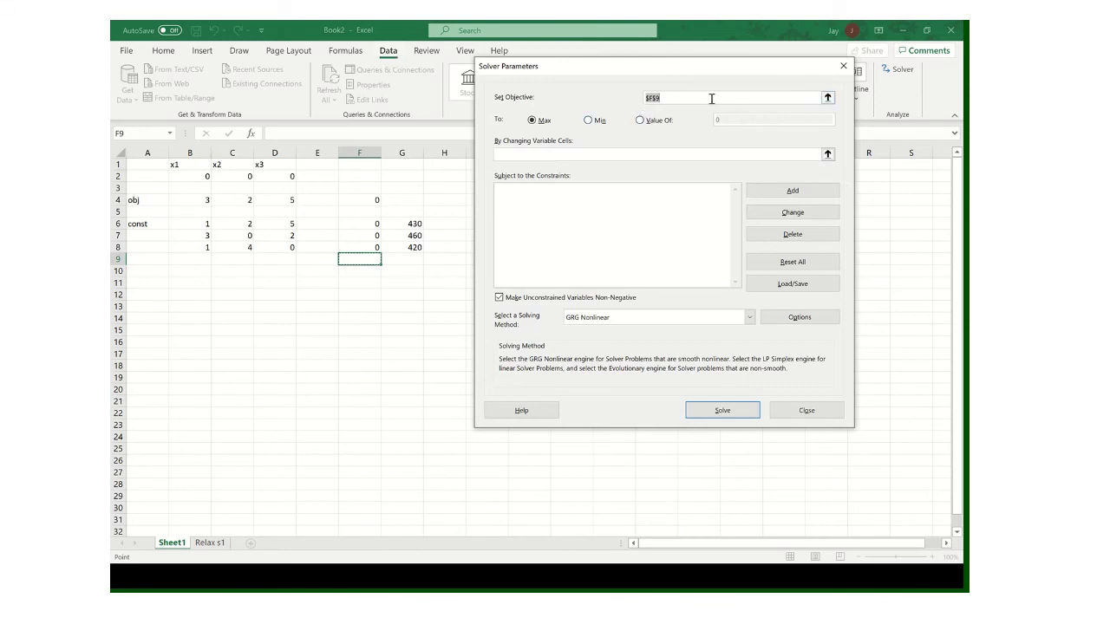
pyautogui.click(827, 98)
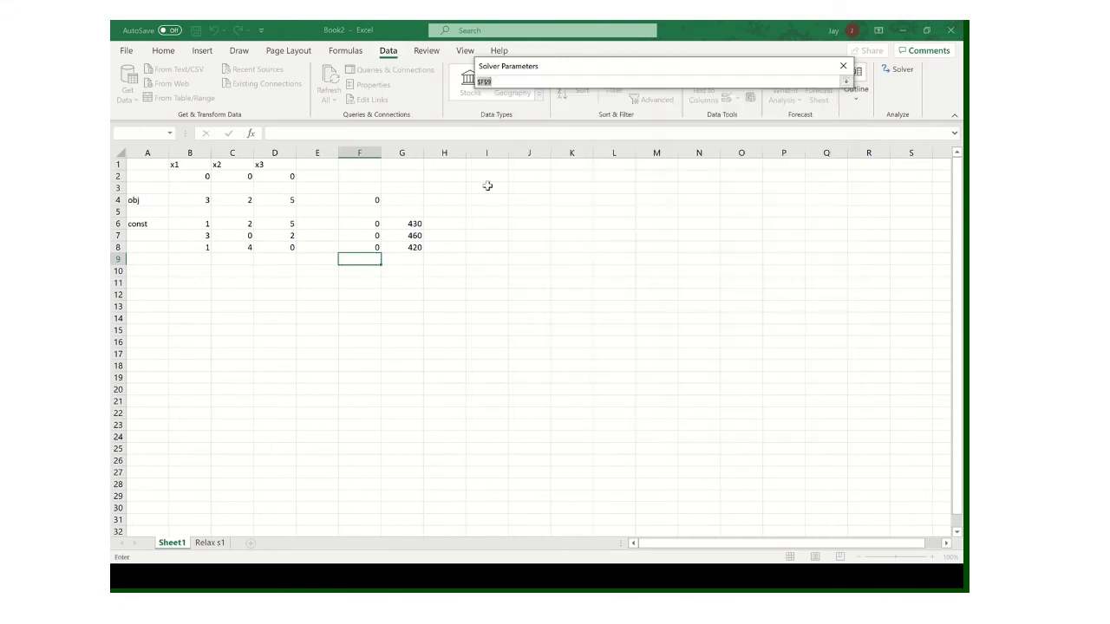
pyautogui.click(363, 199)
pyautogui.click(846, 83)
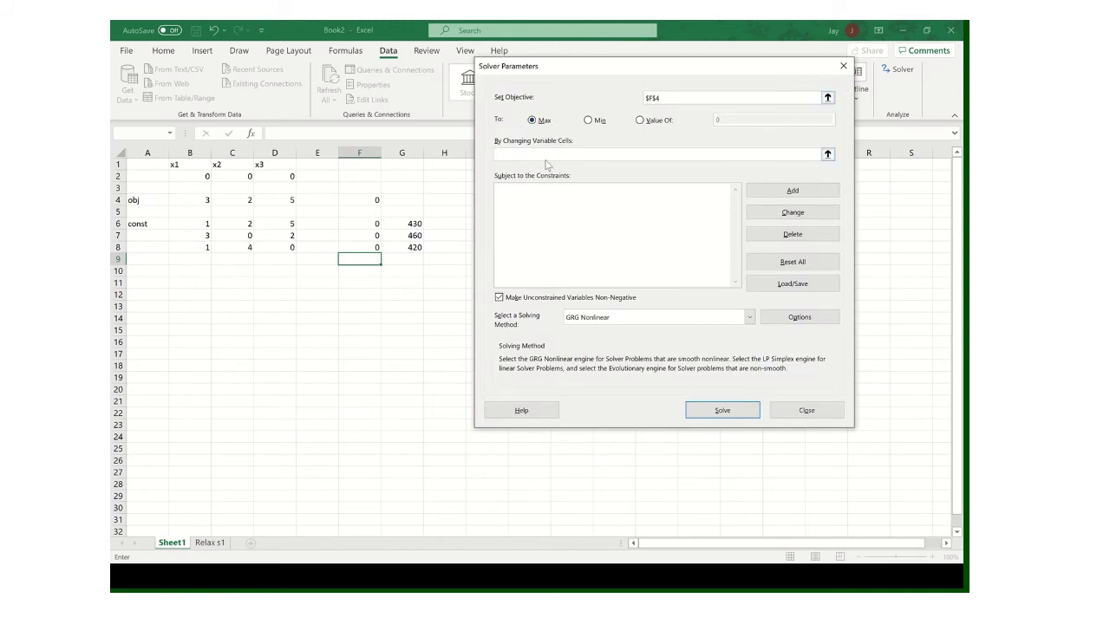
# - Set Solver's changing variable cells to B2:D2, the values of x1, x2 and x3
pyautogui.click(828, 154)
pyautogui.click(195, 177)
pyautogui.moveTo(195, 177); pyautogui.dragTo(265, 177)
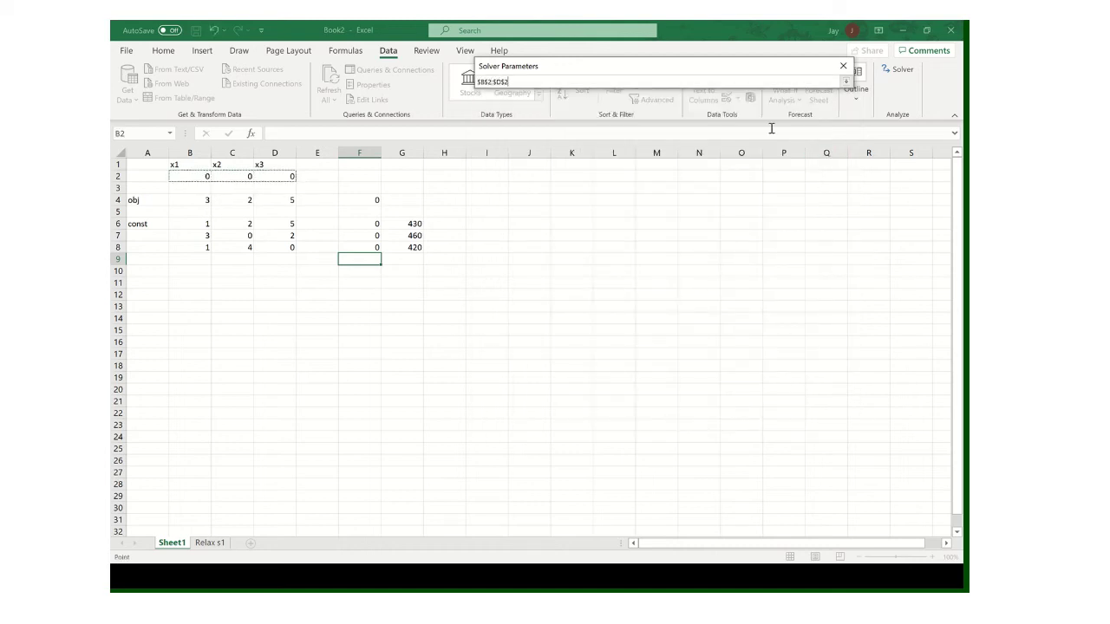
pyautogui.click(846, 82)
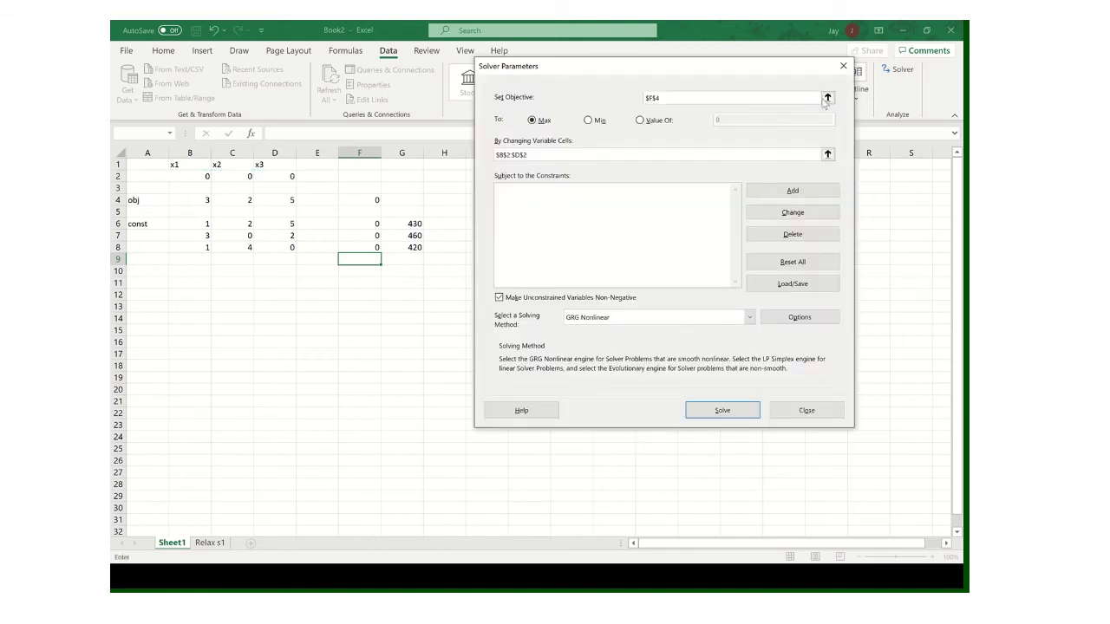
pyautogui.click(661, 218)
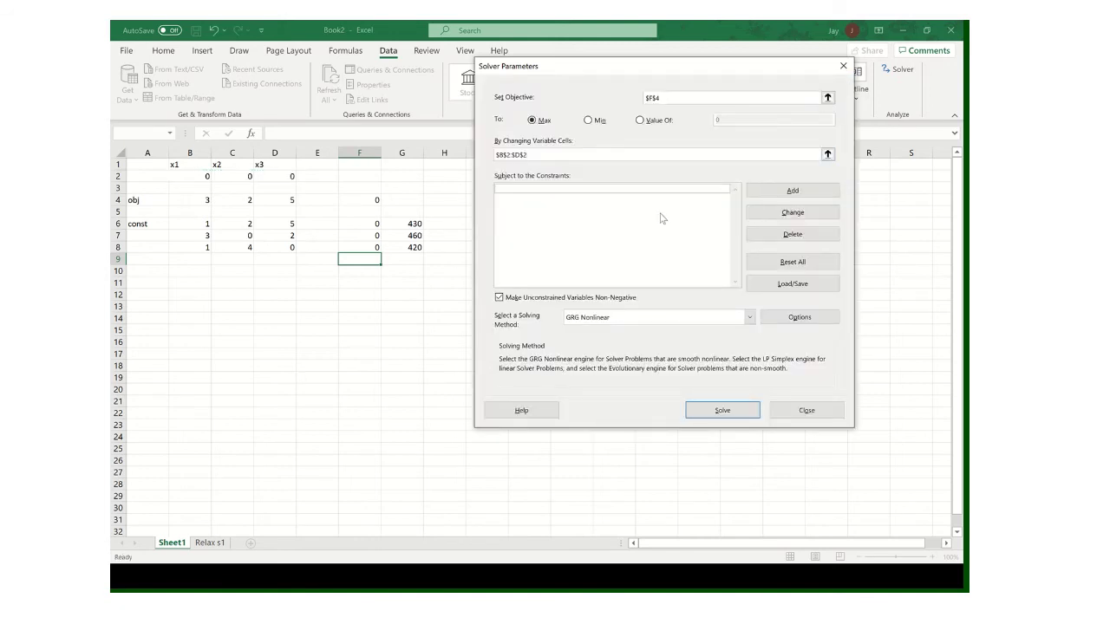
# - Add the first Solver constraint, requiring F6 <= G6
pyautogui.click(769, 192)
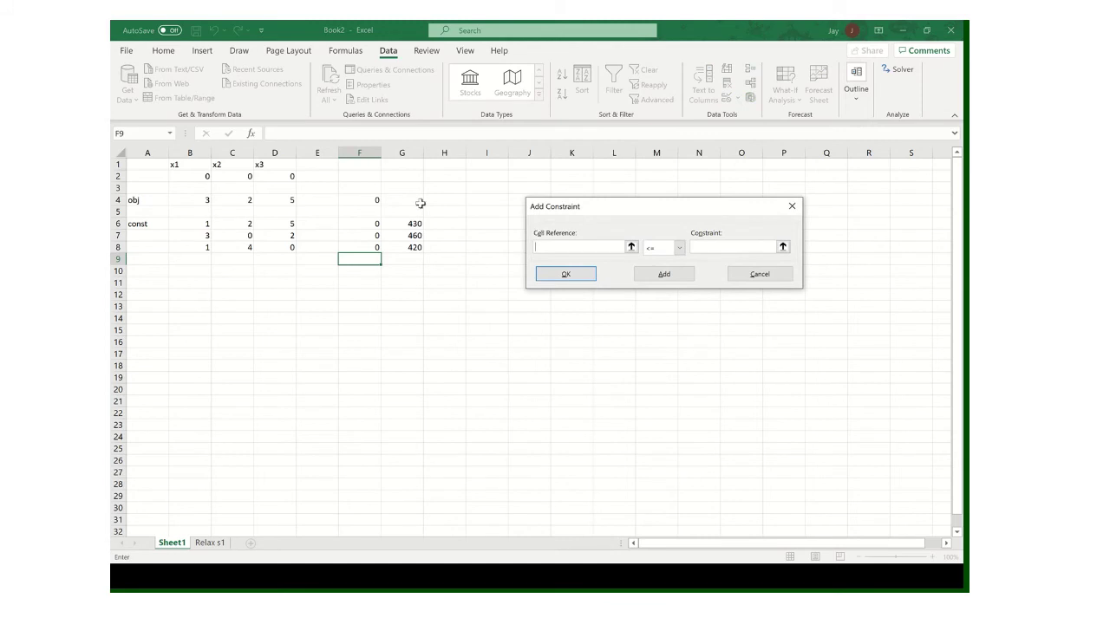
pyautogui.click(350, 224)
pyautogui.click(705, 247)
pyautogui.click(407, 223)
pyautogui.click(663, 275)
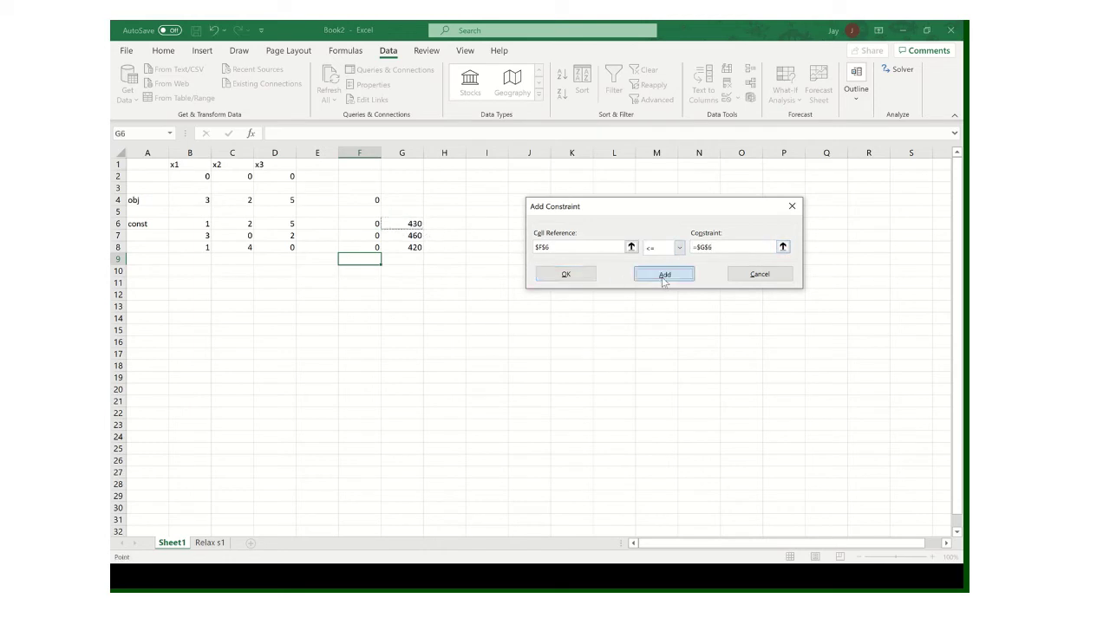
# - Add the second Solver constraint, requiring F7 <= G7
pyautogui.click(357, 235)
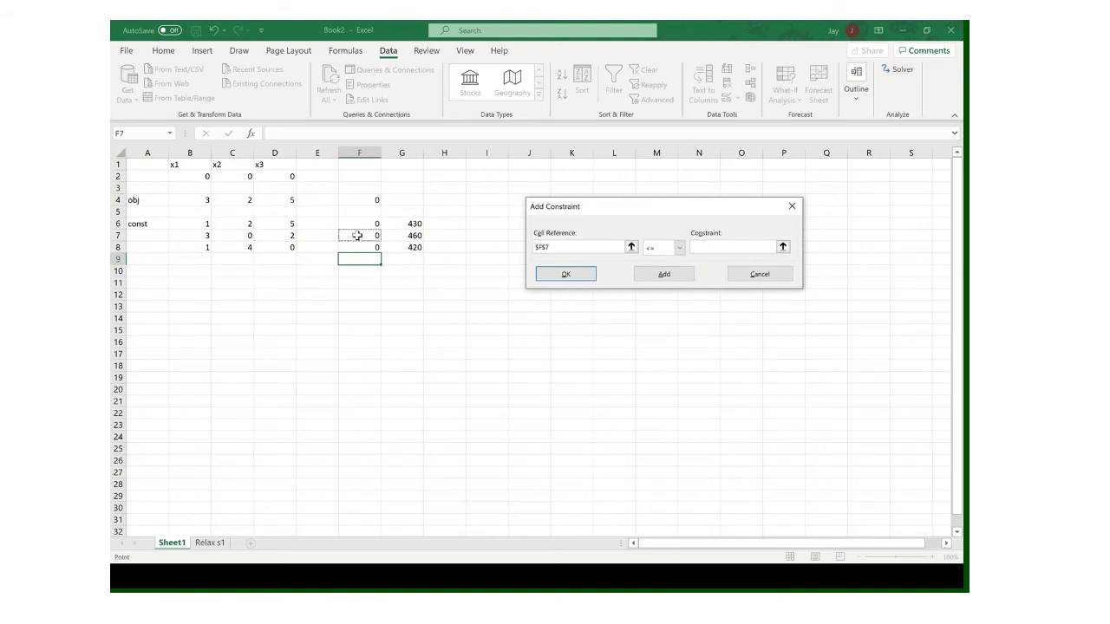
pyautogui.click(707, 244)
pyautogui.click(413, 235)
pyautogui.click(665, 275)
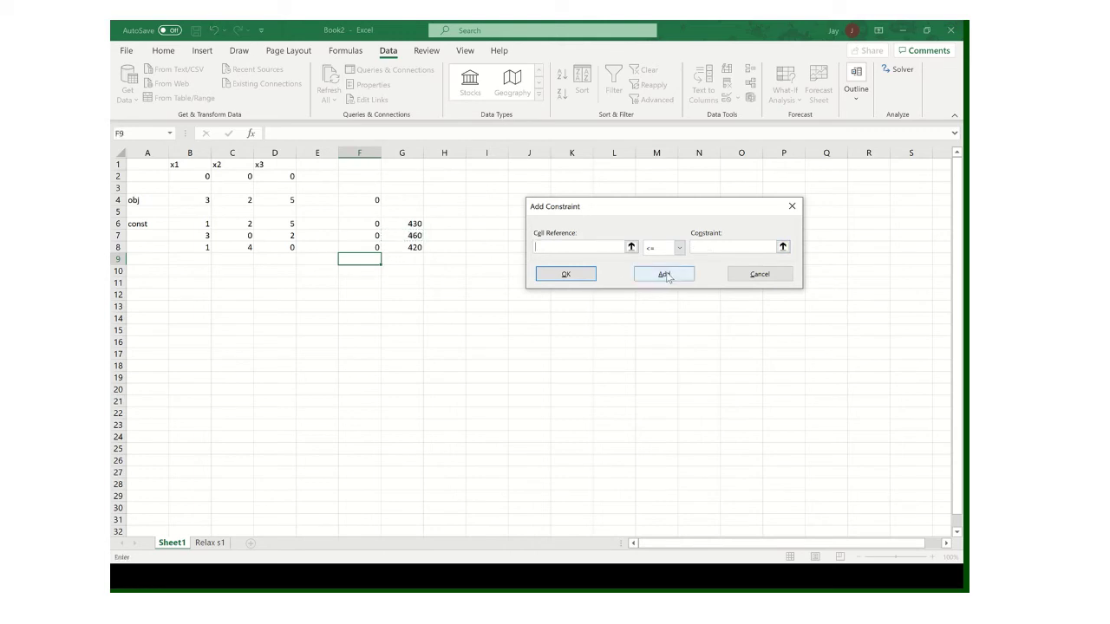
# - Add the third Solver constraint, F8 <= G8, and return to the Solver parameters
pyautogui.click(356, 248)
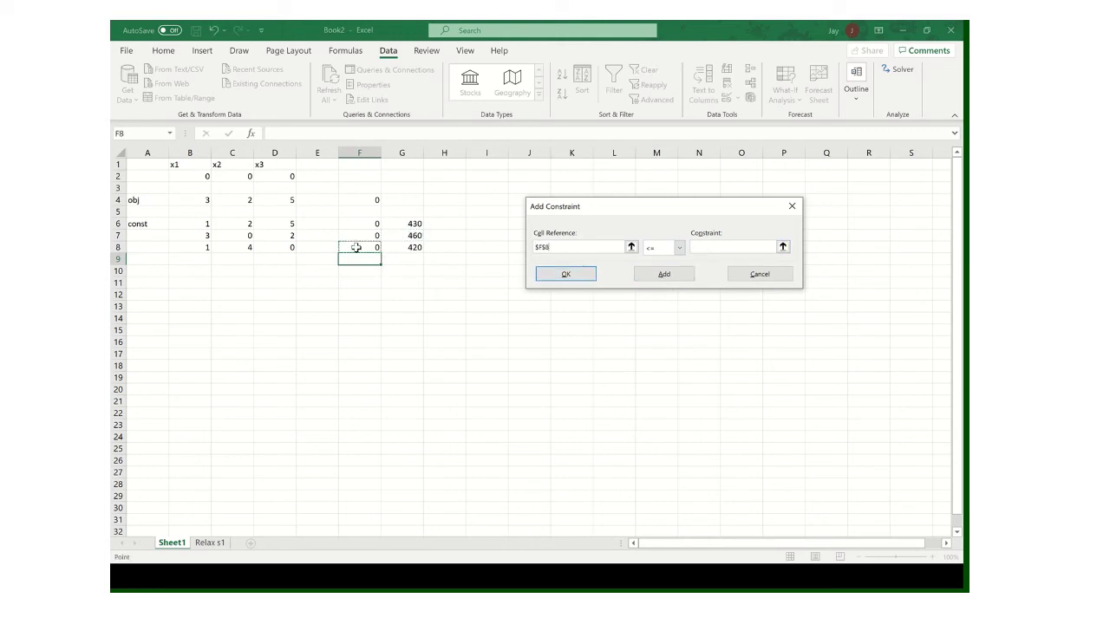
pyautogui.click(701, 246)
pyautogui.click(412, 247)
pyautogui.click(573, 276)
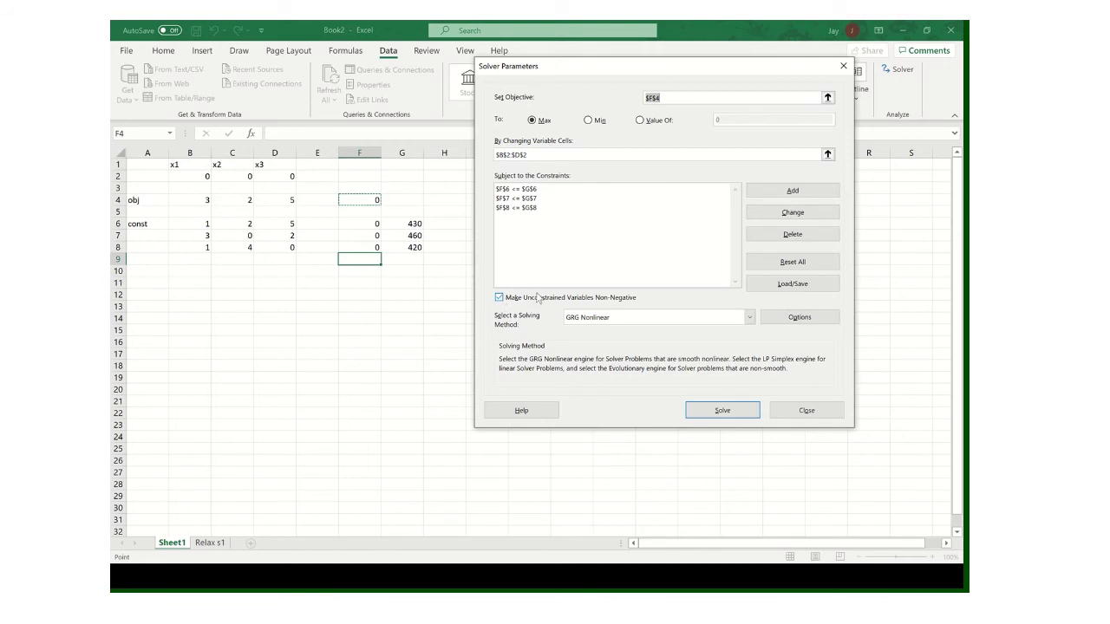
# - Choose Simplex LP as the solving method and solve the model
pyautogui.click(644, 319)
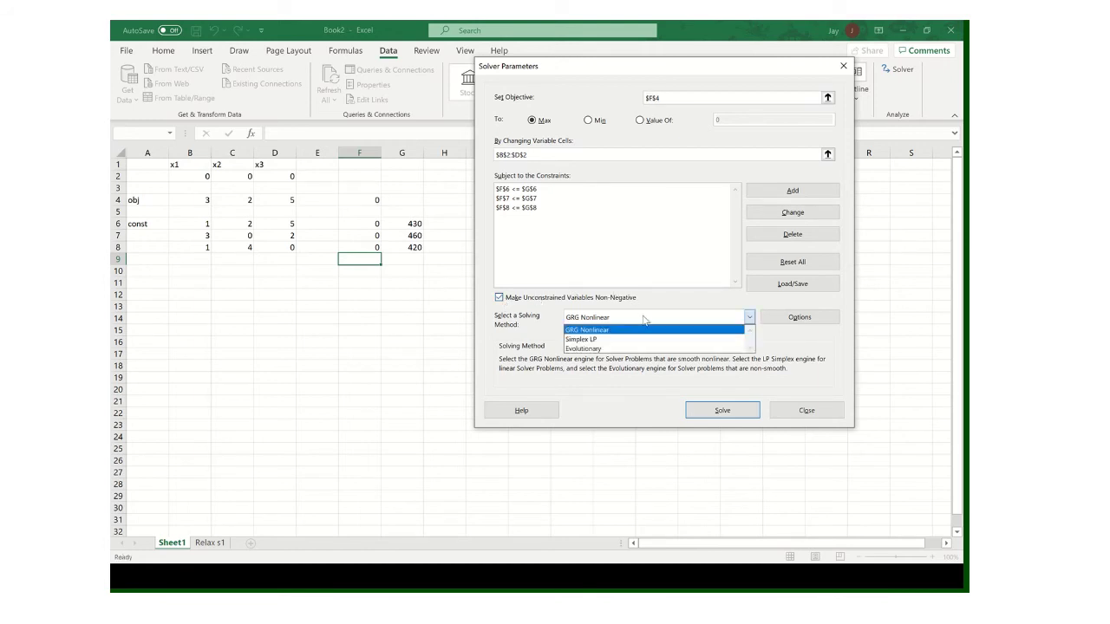
pyautogui.click(640, 339)
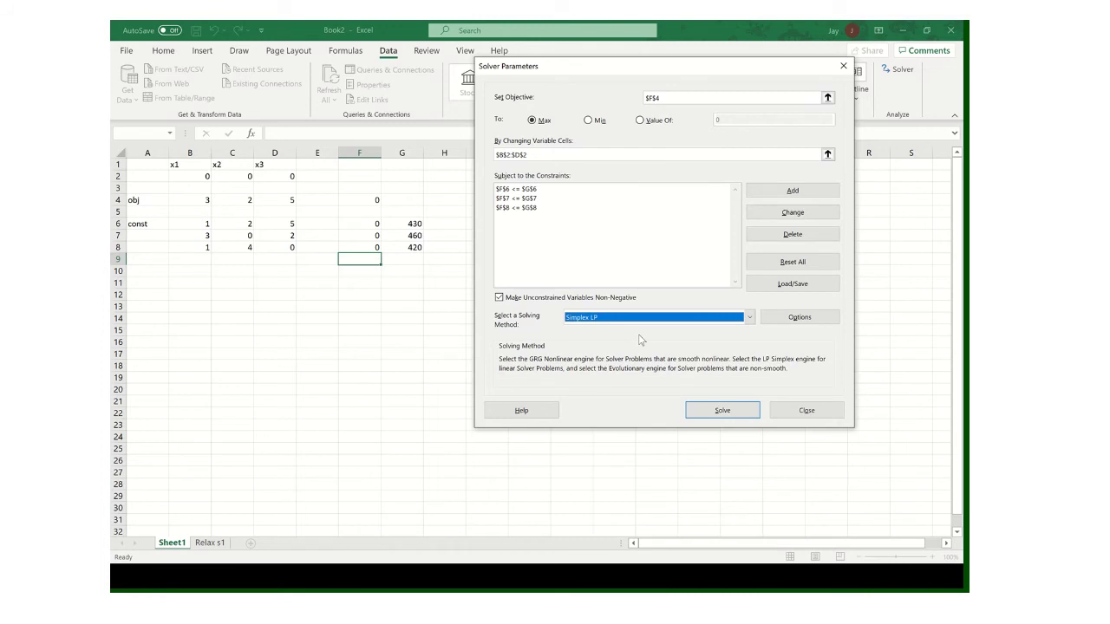
pyautogui.click(723, 411)
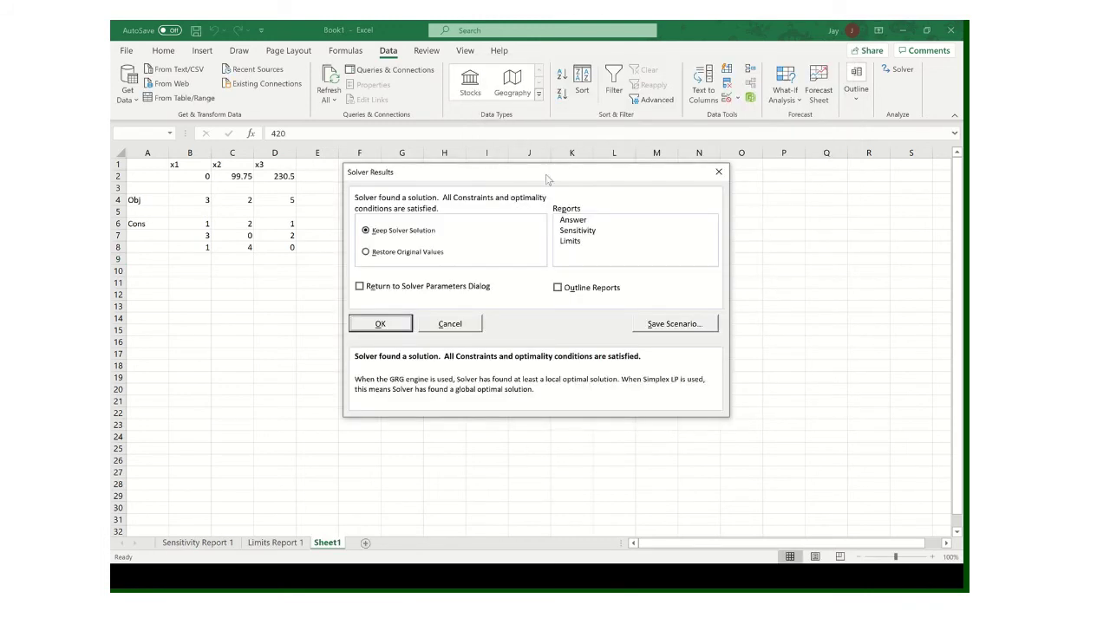
# - Dismiss the Solver results and set the second constraint's limit in G7 to 460
pyautogui.moveTo(547, 179); pyautogui.dragTo(656, 167)
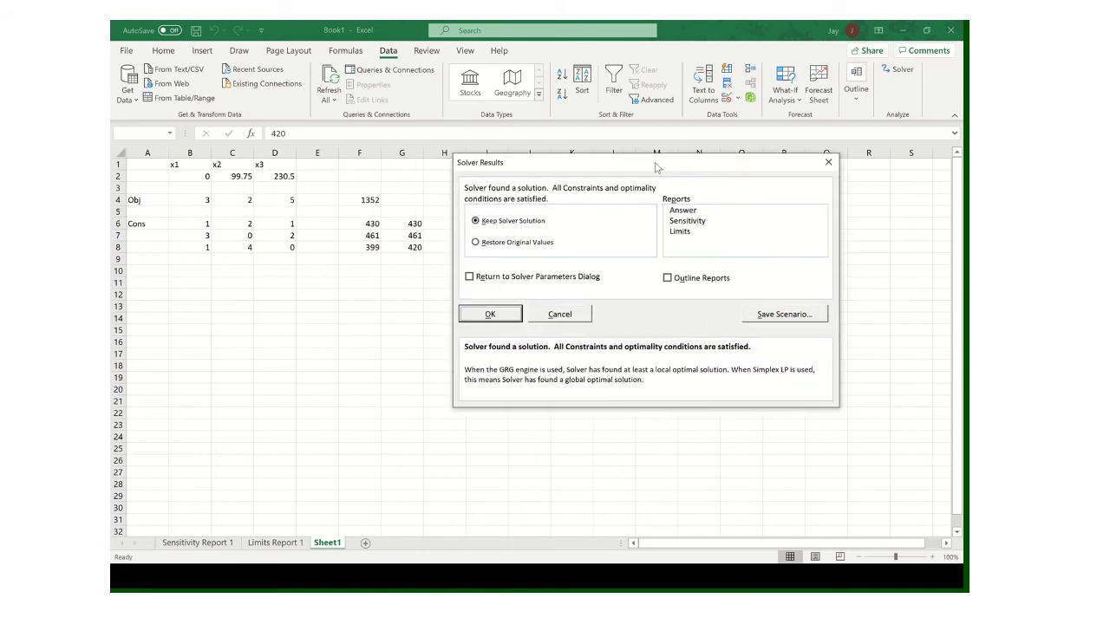
pyautogui.click(572, 314)
pyautogui.click(411, 236)
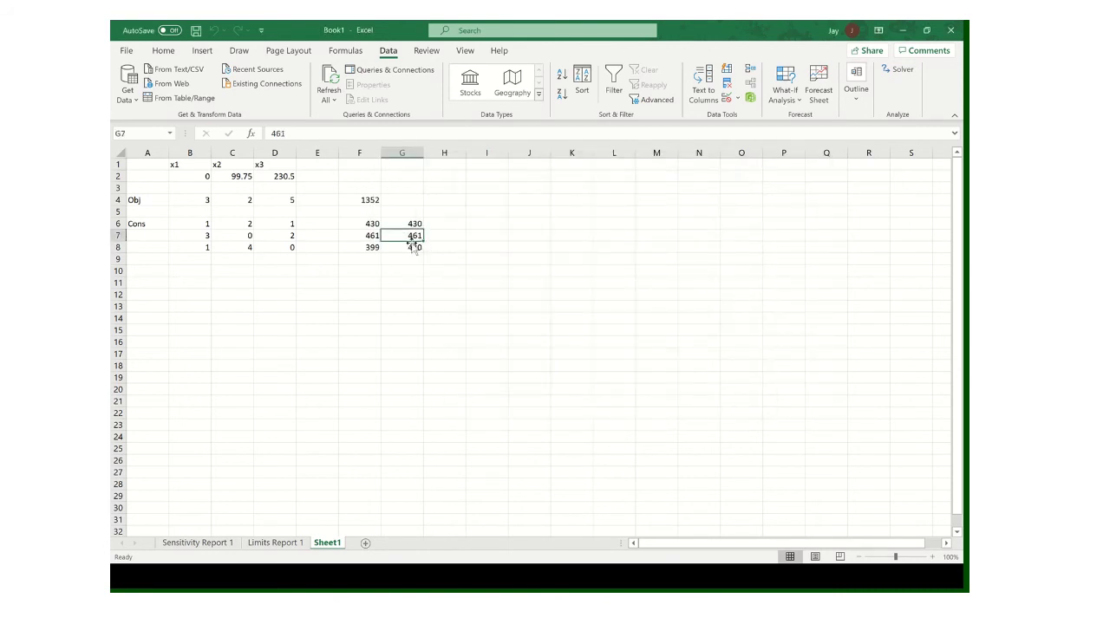
pyautogui.write('460')
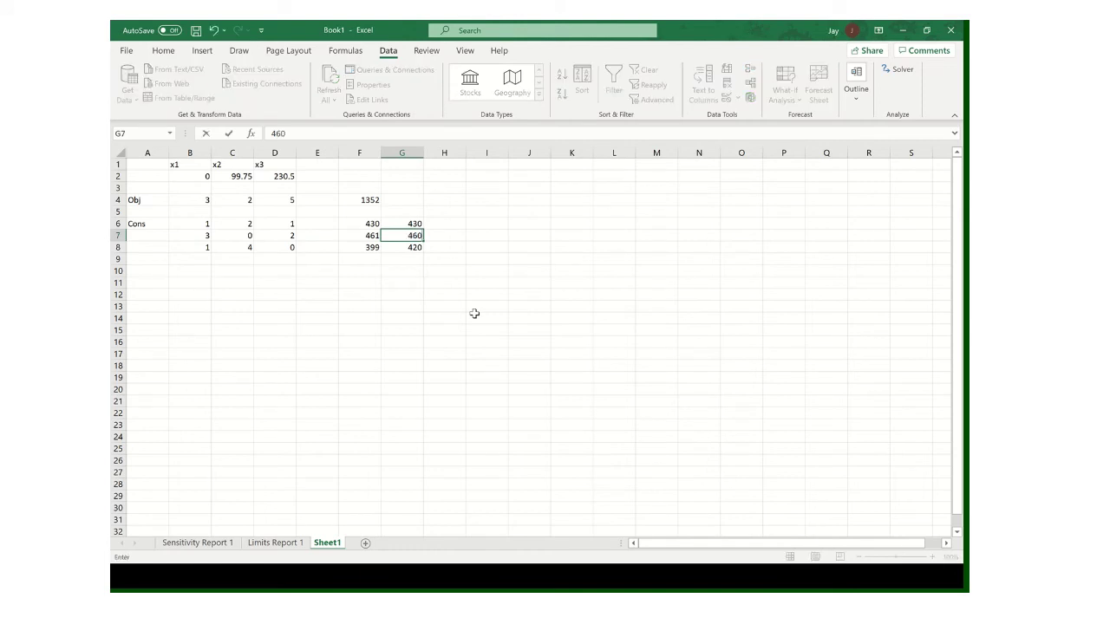
pyautogui.press('Return')
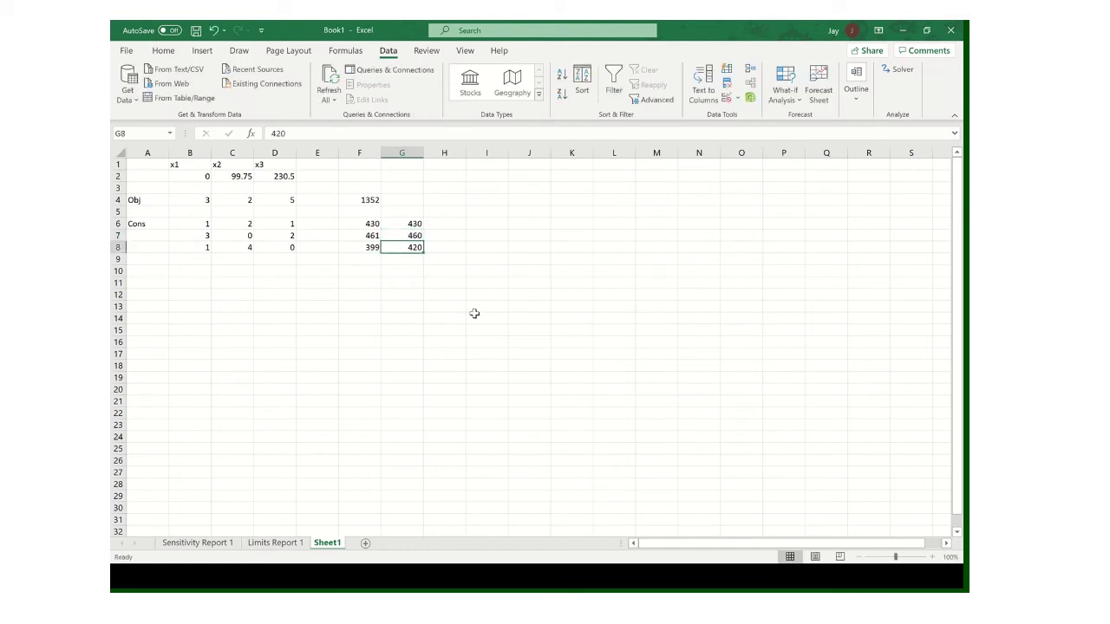
# - Run Solver again with the existing parameters and move the results dialog clear of the model's values
pyautogui.click(894, 74)
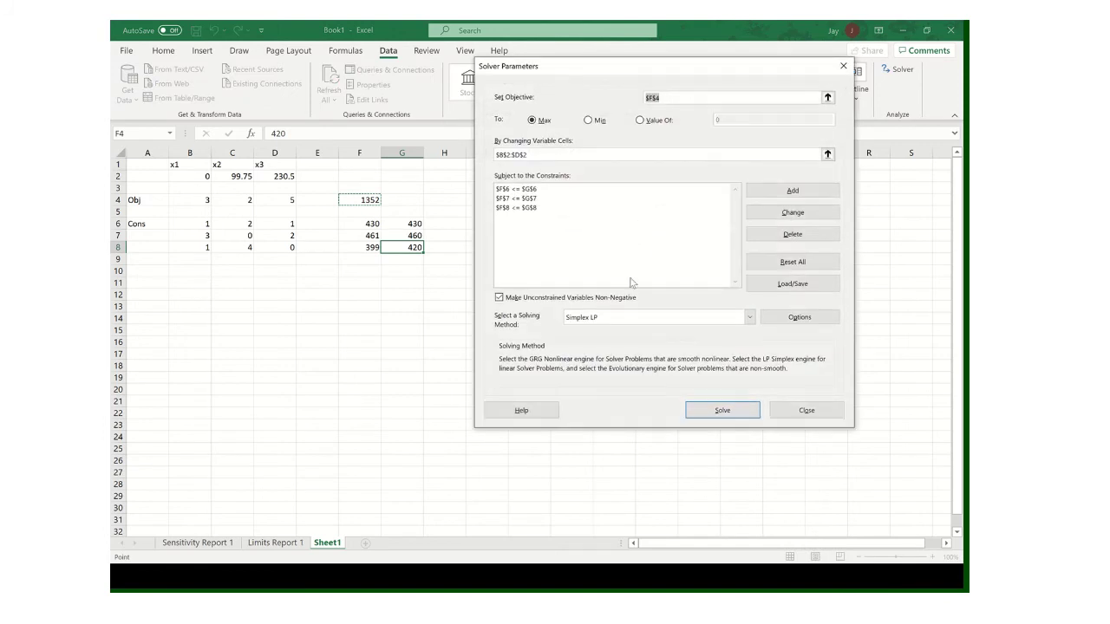
pyautogui.click(711, 411)
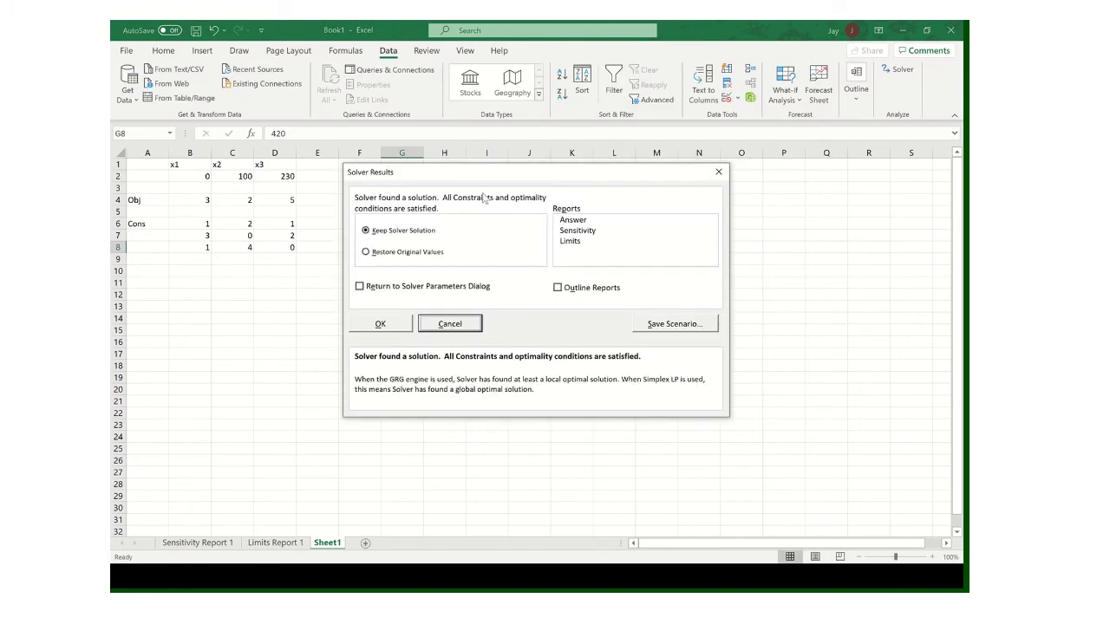
pyautogui.moveTo(489, 172); pyautogui.dragTo(596, 161)
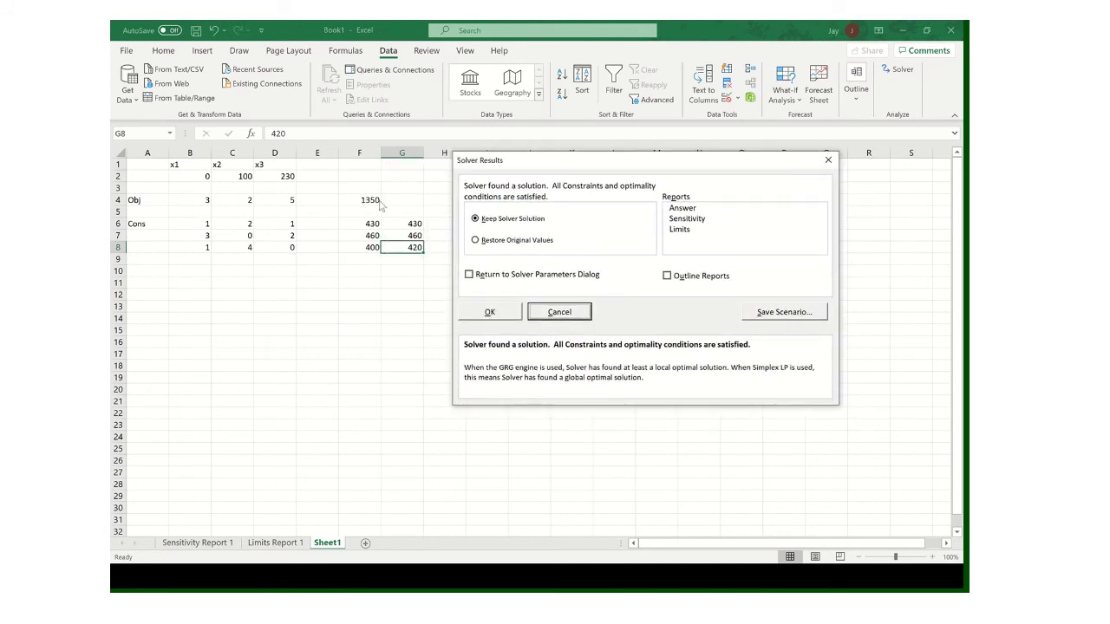
# - Keep the Solver solution, generate a Sensitivity report and open the new Sensitivity Report 2 sheet
pyautogui.click(699, 220)
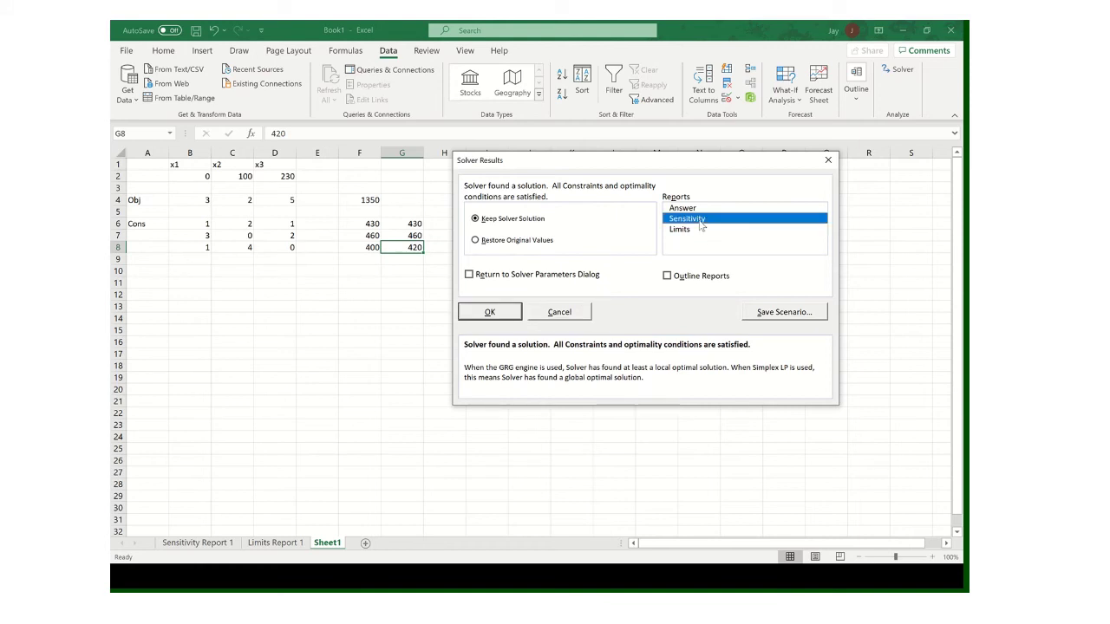
pyautogui.click(490, 313)
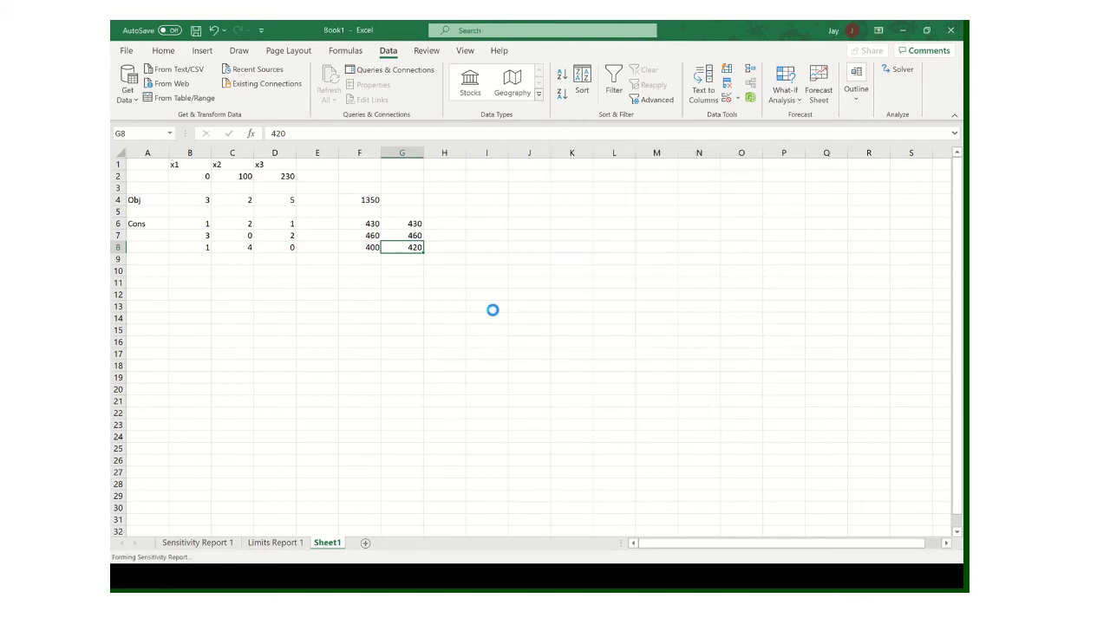
pyautogui.click(365, 544)
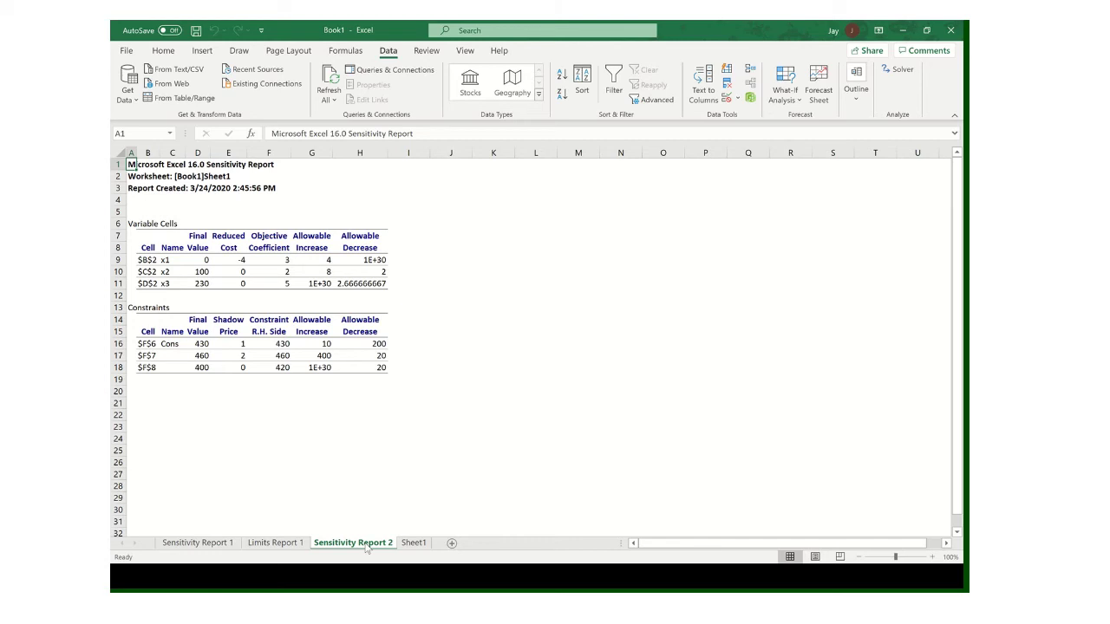
# - Switch to the PowerPoint slide show and go back to the reduced cost slide comparing the x1 coefficient
pyautogui.hotkey('alt', 'Tab')
pyautogui.press('Tab')
pyautogui.press('Tab')
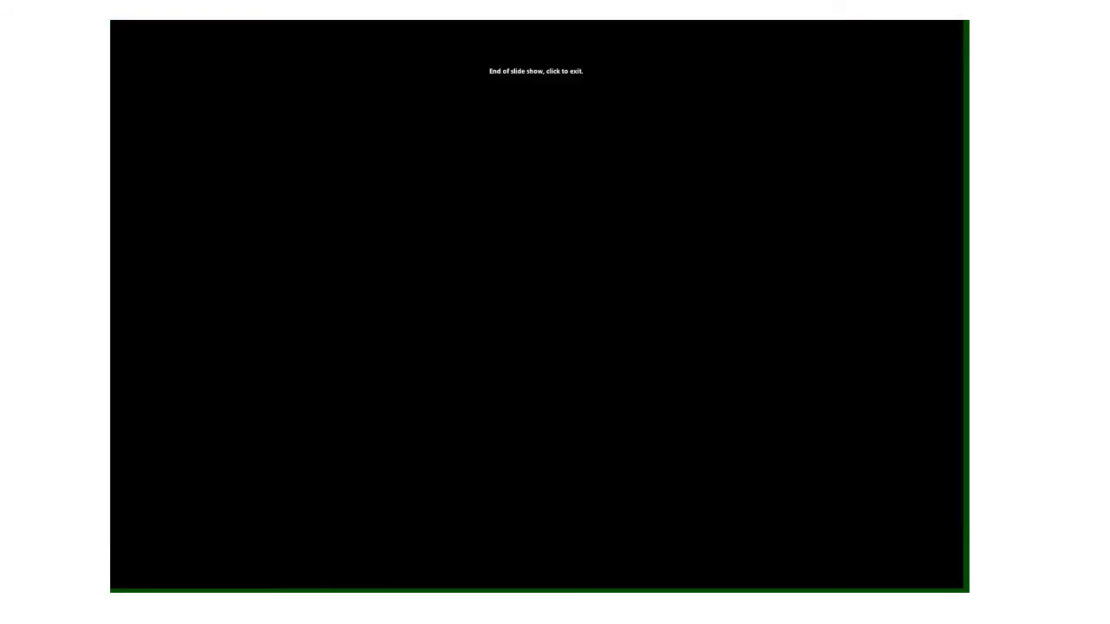
pyautogui.press('Left')
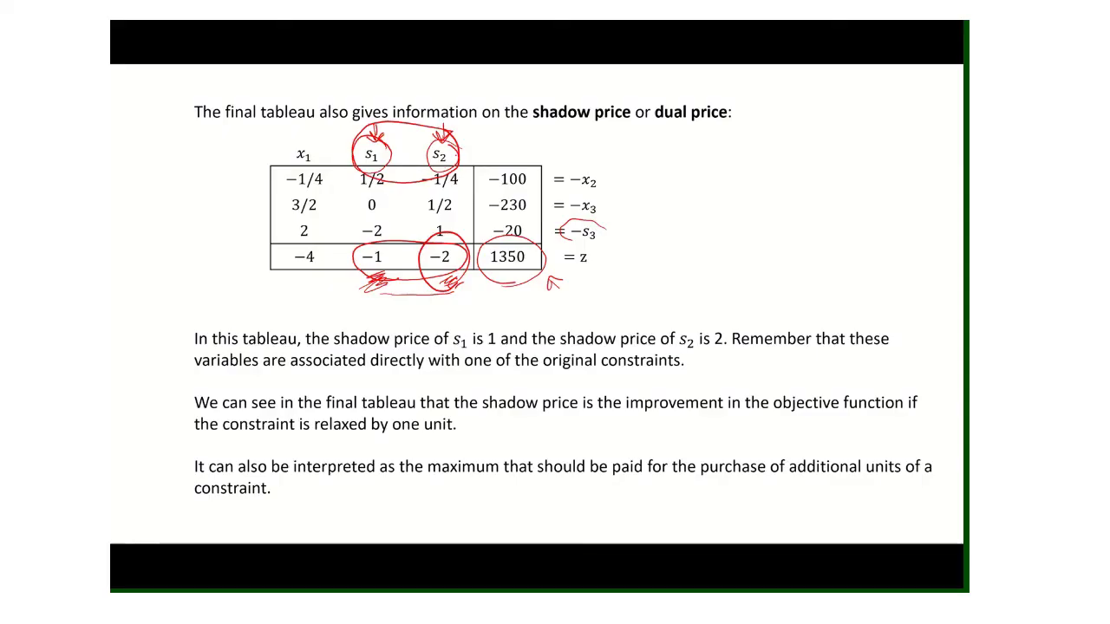
pyautogui.press('Left')
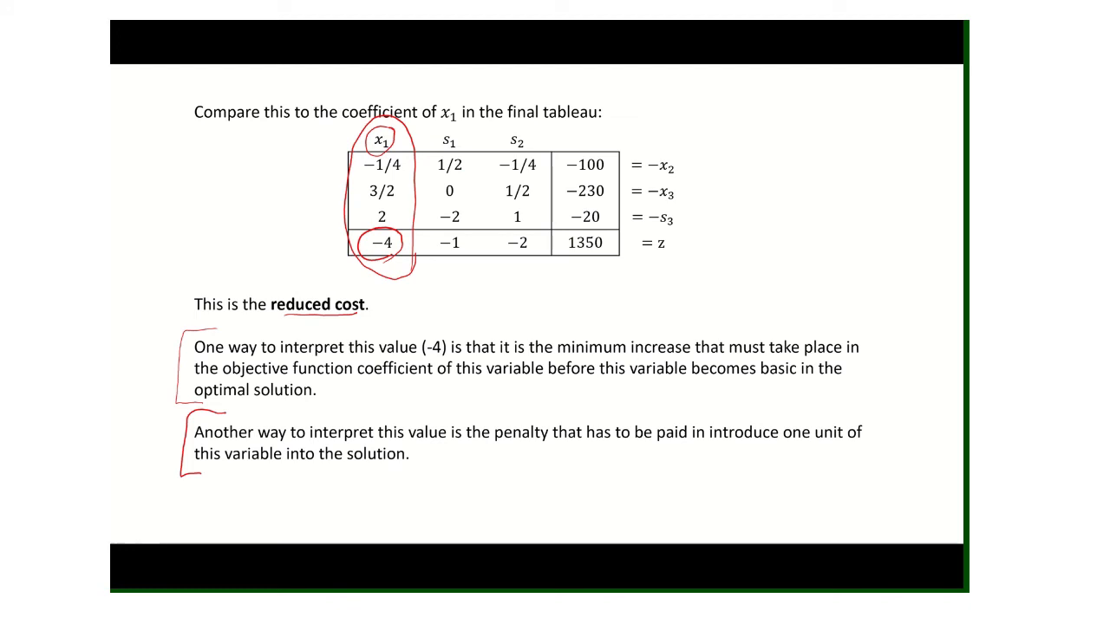
# - Erase the red ink marks around the x1 column, its header and the -4 in the final tableau
pyautogui.click(414, 184)
pyautogui.click(395, 143)
pyautogui.click(392, 245)
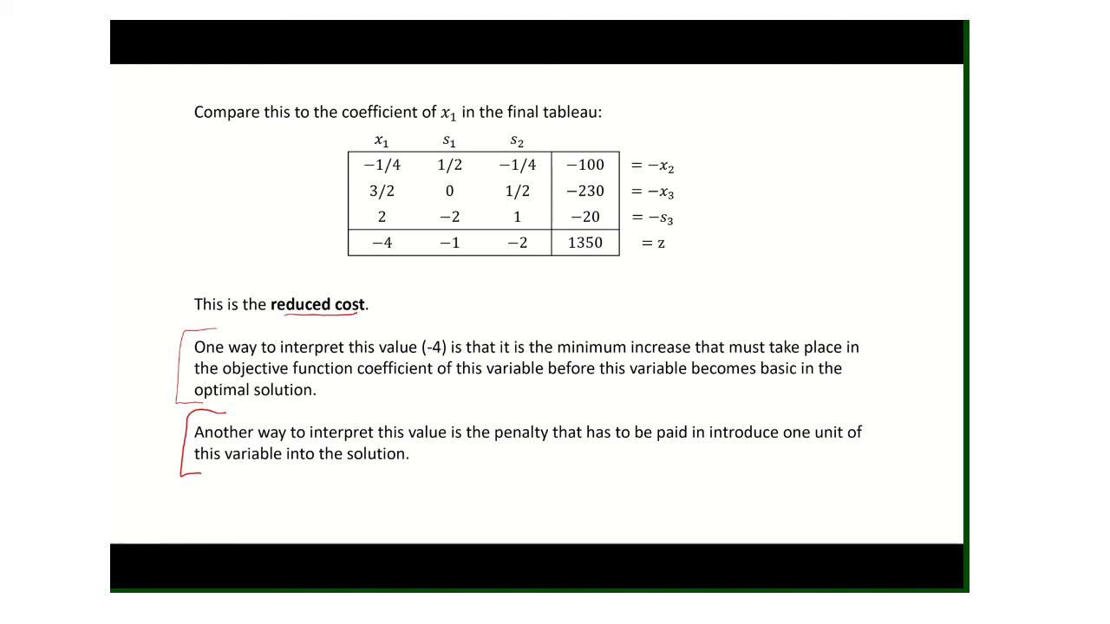
# - Compare the x1 reduced cost and final values in Excel's Sensitivity Report 2 with the final tableau on the PowerPoint slide
pyautogui.hotkey('alt', 'Tab')
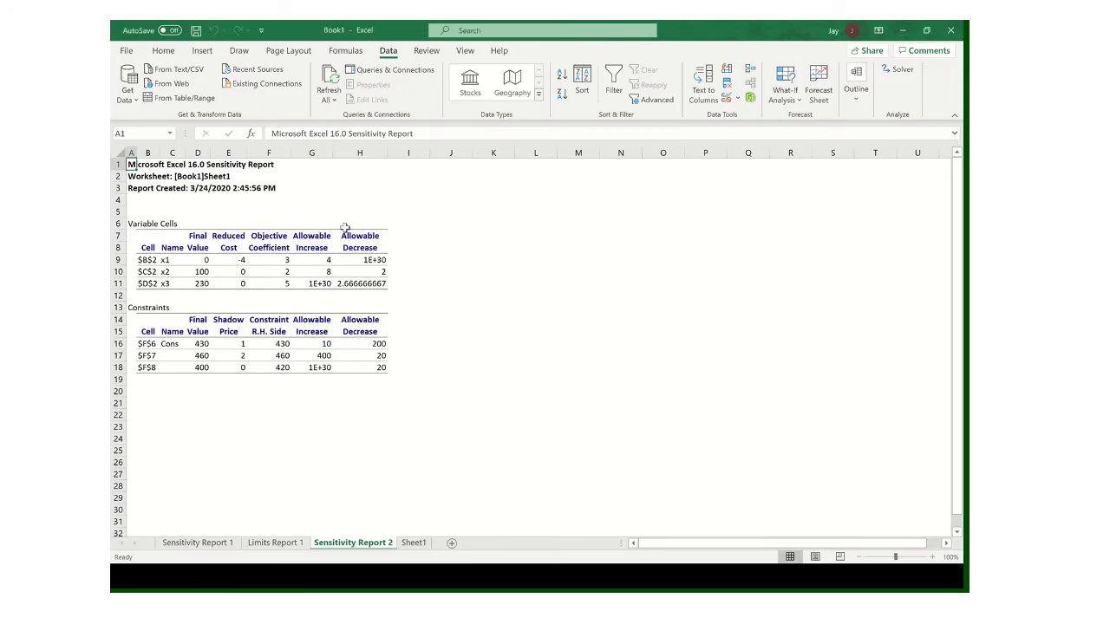
pyautogui.hotkey('alt', 'Tab')
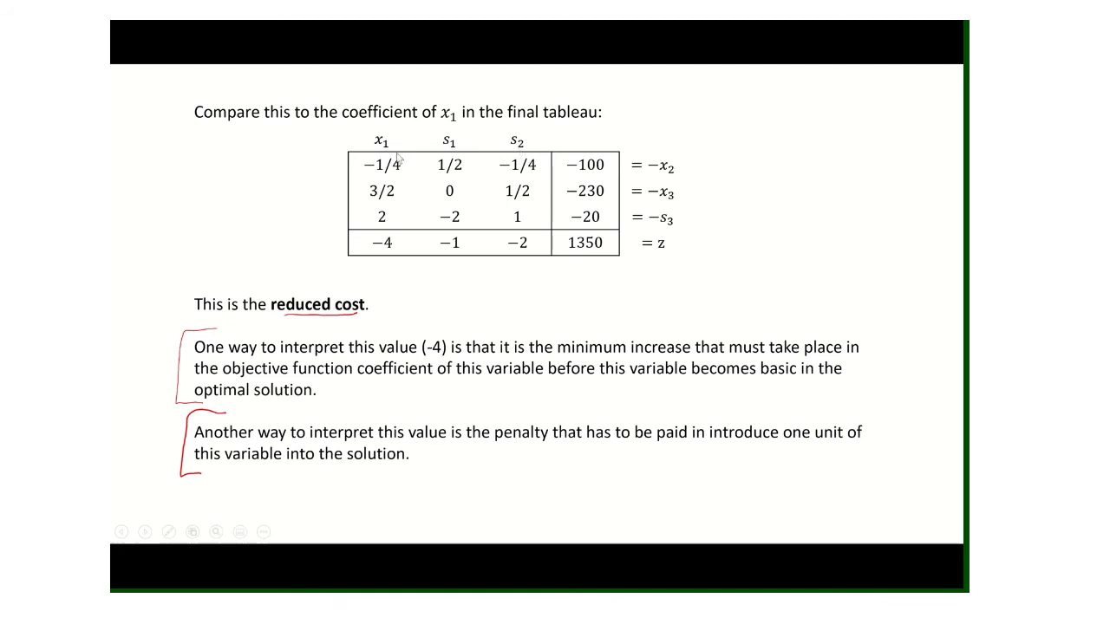
pyautogui.hotkey('alt', 'Tab')
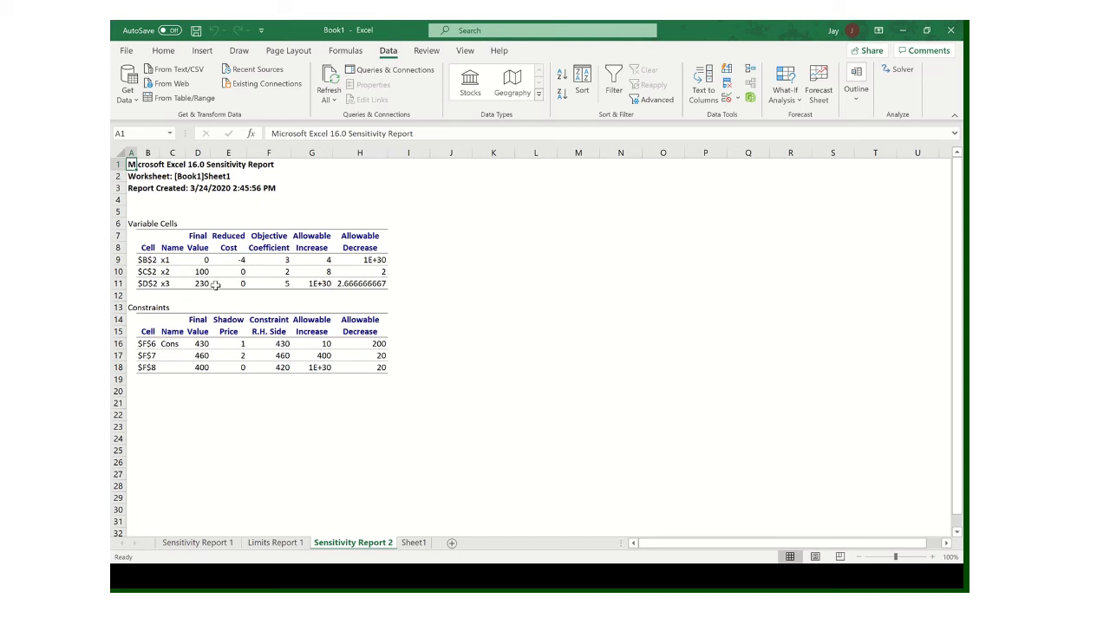
pyautogui.hotkey('alt', 'Tab')
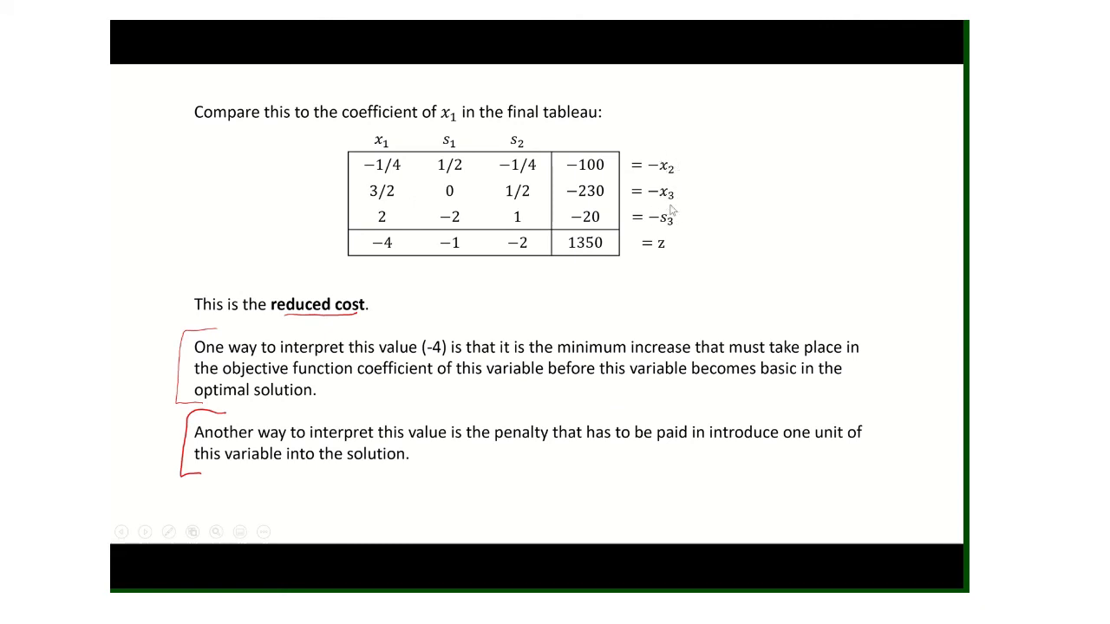
pyautogui.hotkey('alt', 'Tab')
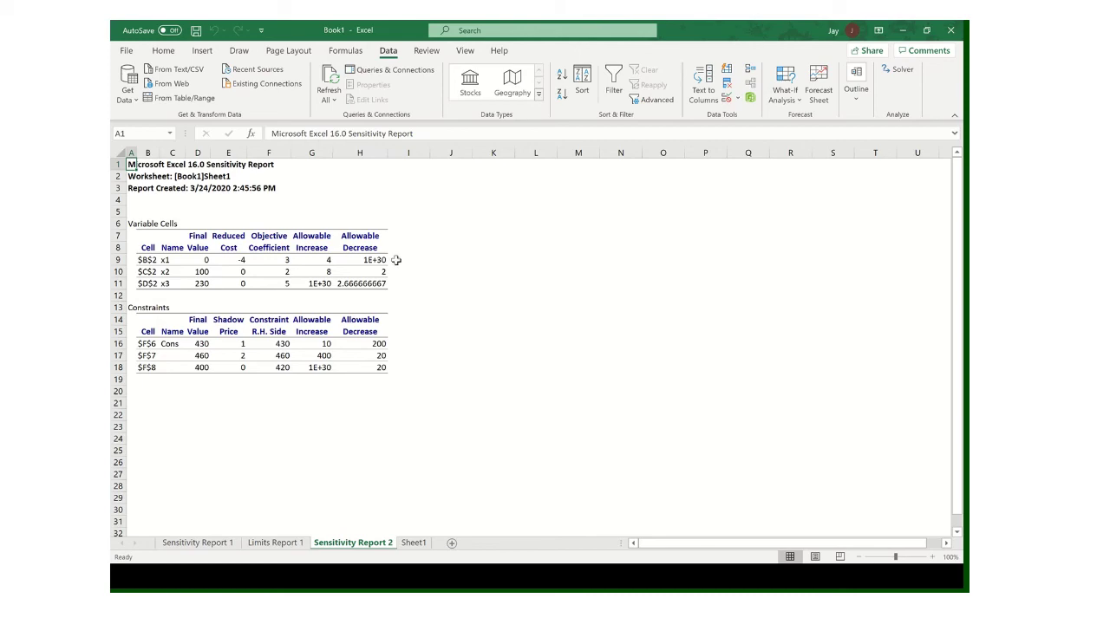
pyautogui.hotkey('alt', 'Tab')
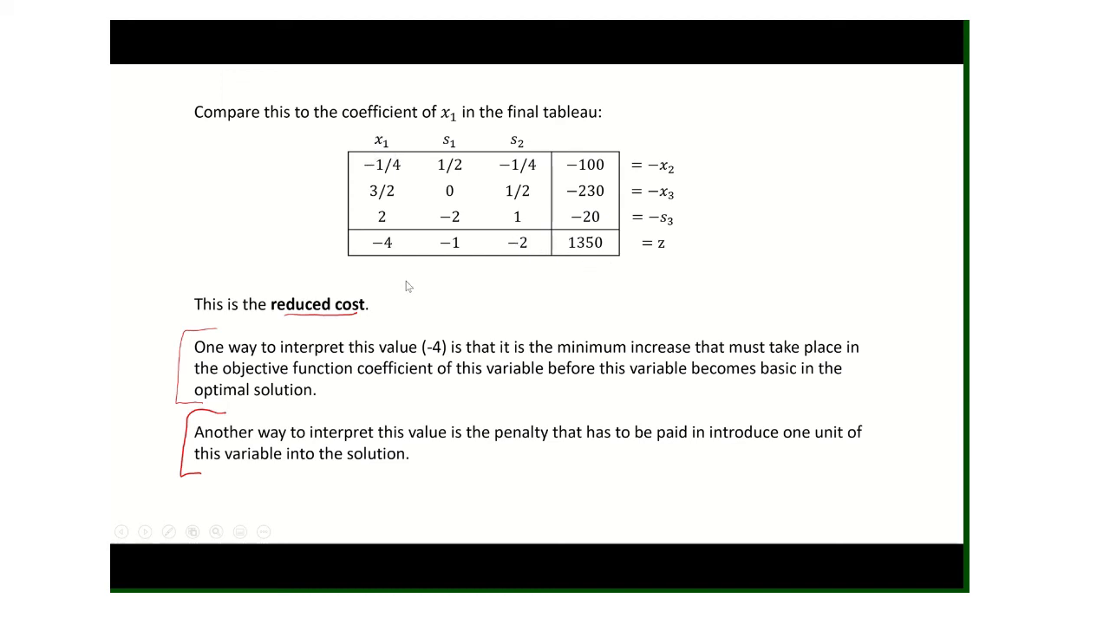
pyautogui.hotkey('alt', 'Tab')
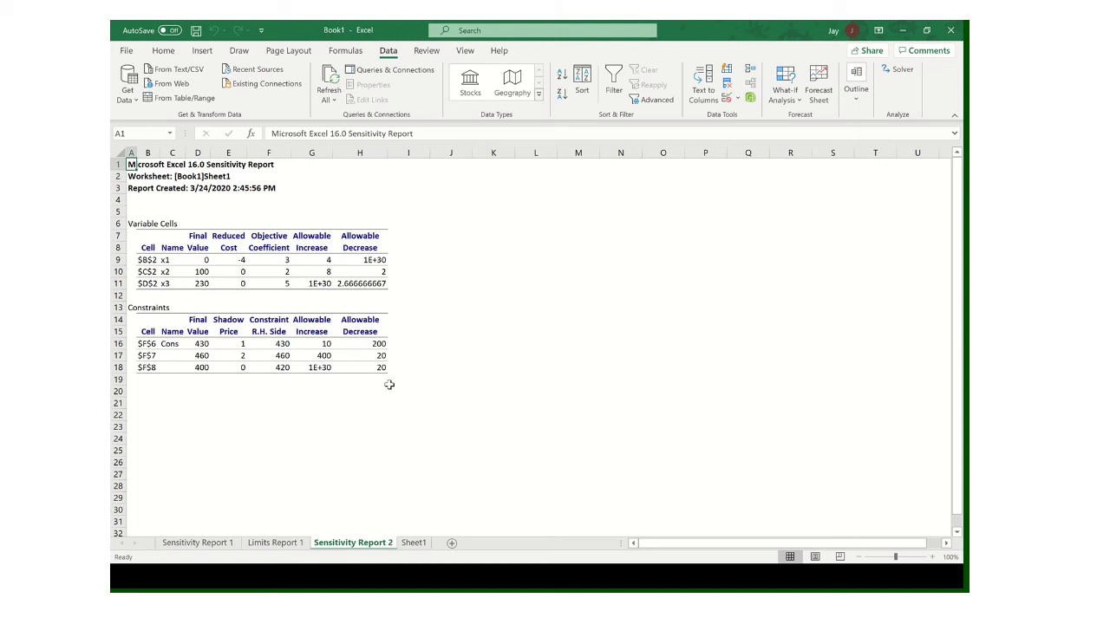
# - Switch to the PowerPoint slide, point out the s1 and s2 coefficients in the tableau's bottom row, and return to the Excel report
pyautogui.hotkey('alt', 'Tab')
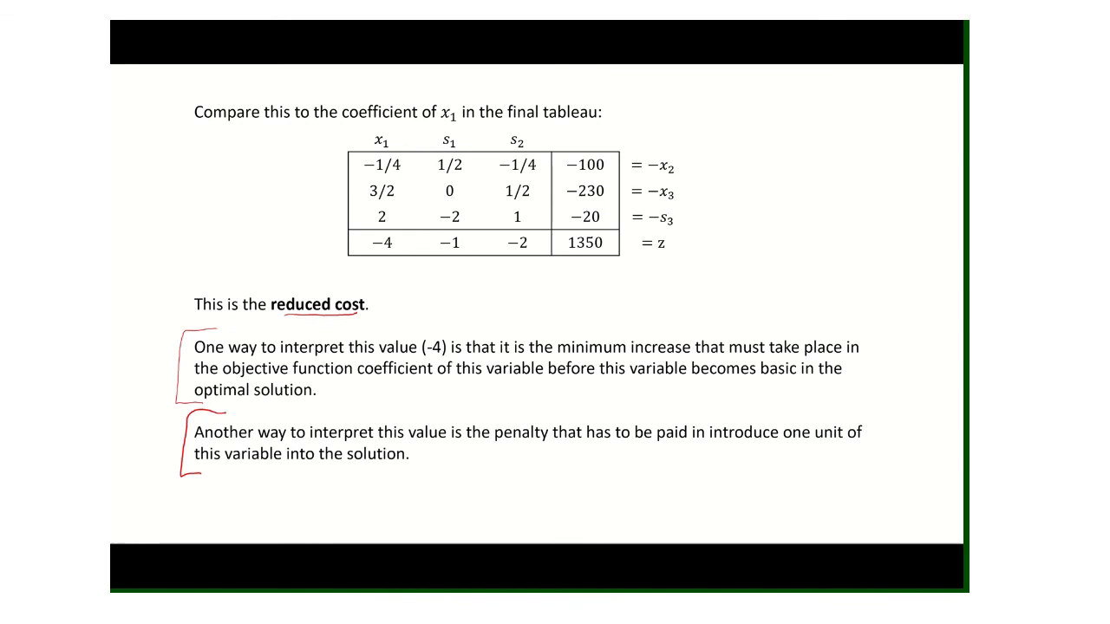
pyautogui.moveTo(452, 257)
pyautogui.mouseDown()
pyautogui.moveTo(458, 273)
pyautogui.moveTo(529, 278)
pyautogui.mouseUp()
pyautogui.hotkey('alt', 'Tab')
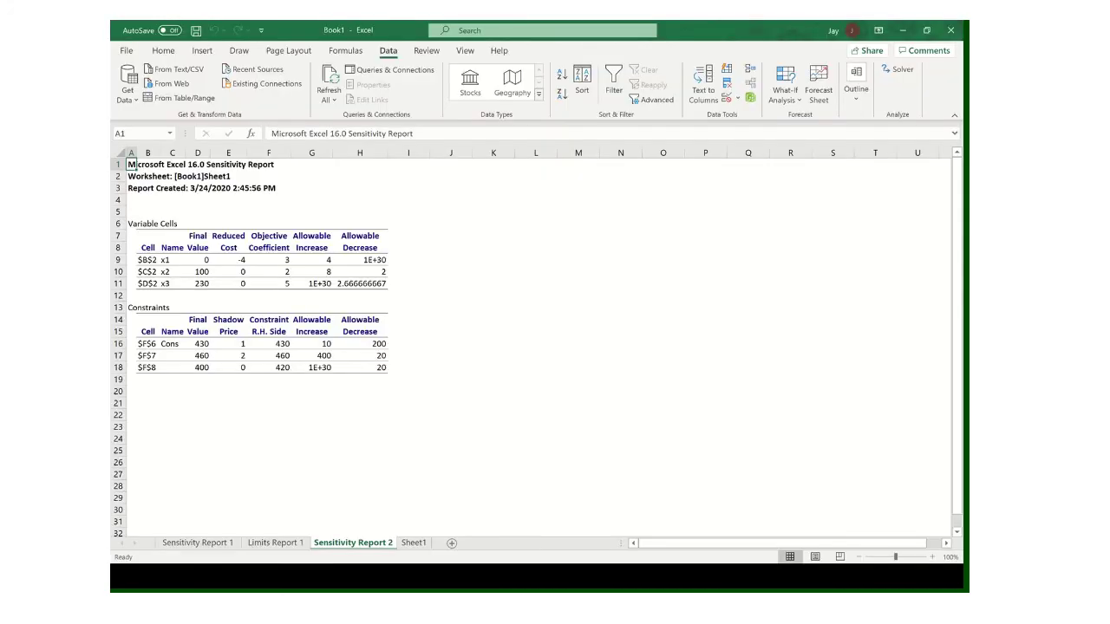
# - Examine the shadow price of the first constraint ($F$6) together with its right-hand side and allowable increase and decrease
pyautogui.click(228, 367)
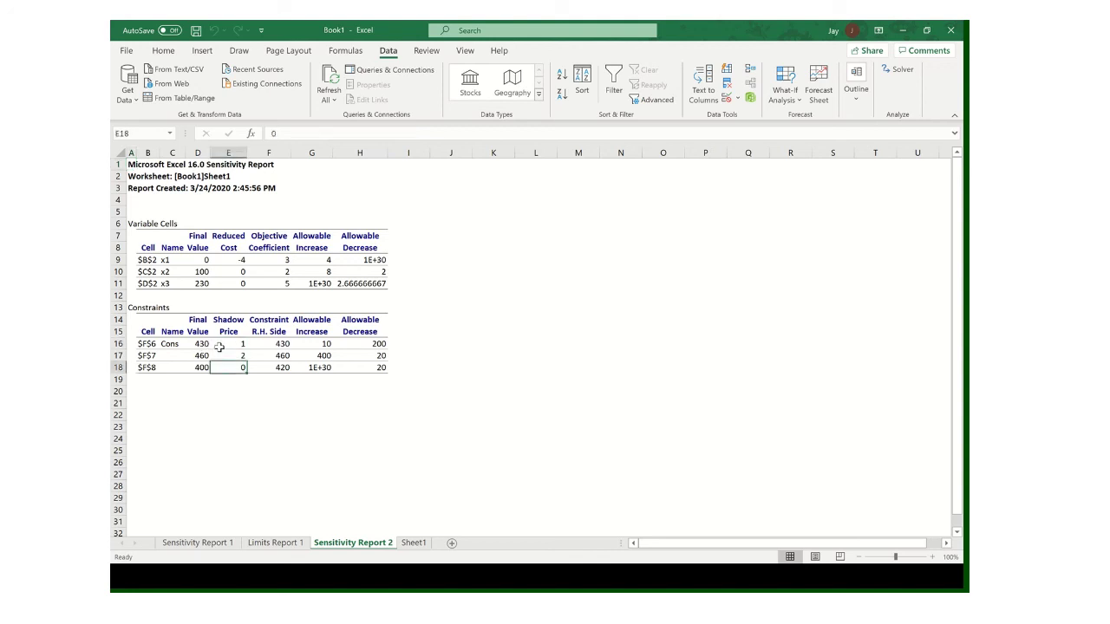
pyautogui.click(250, 344)
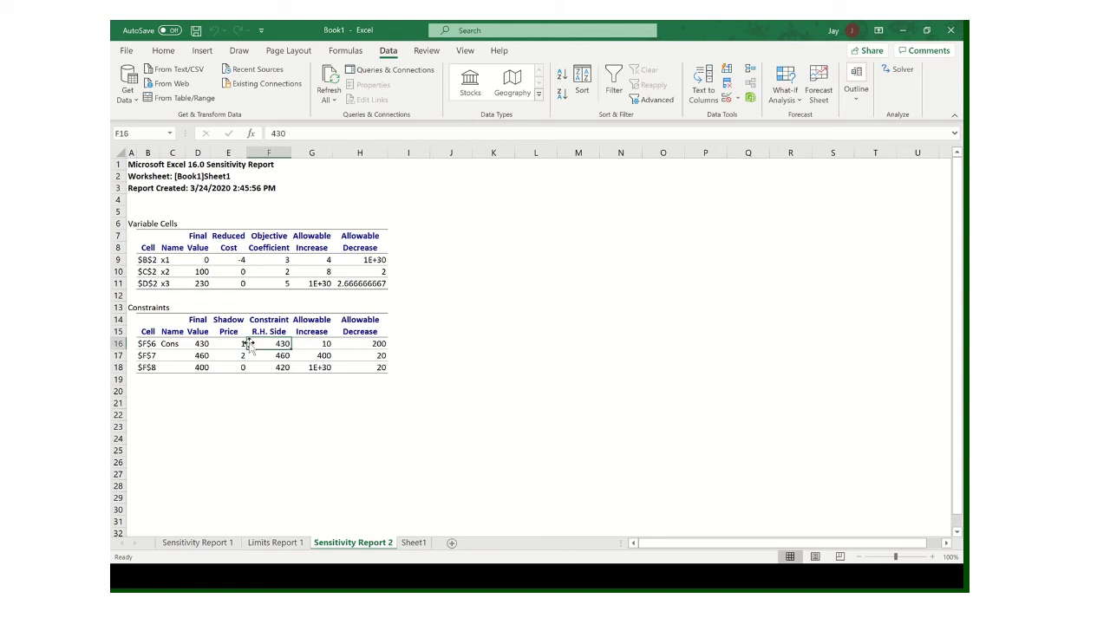
pyautogui.click(231, 346)
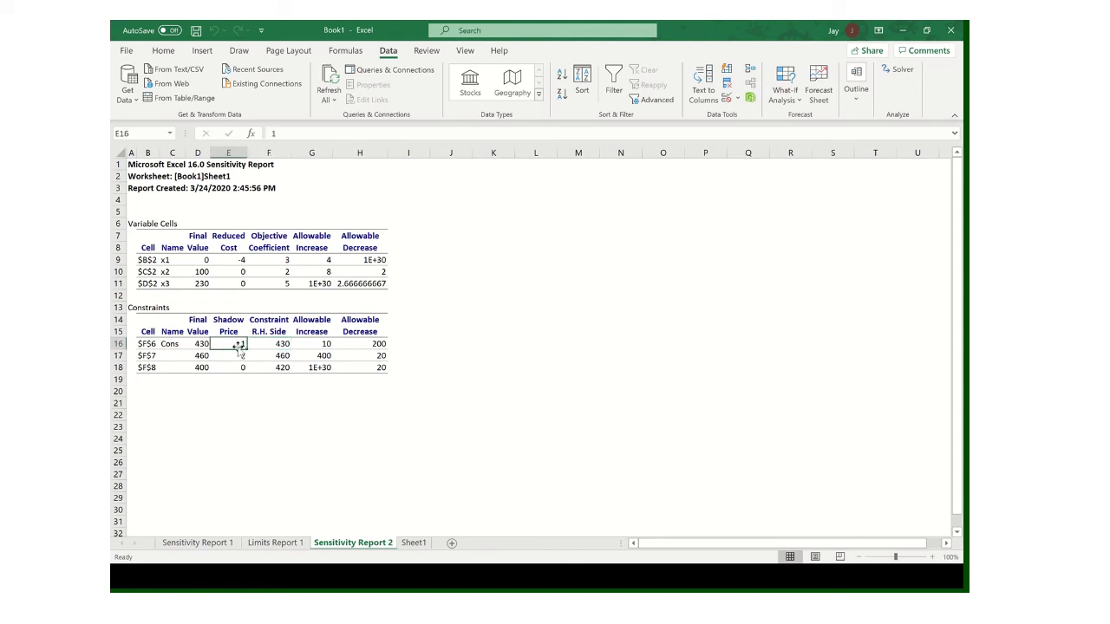
pyautogui.click(285, 346)
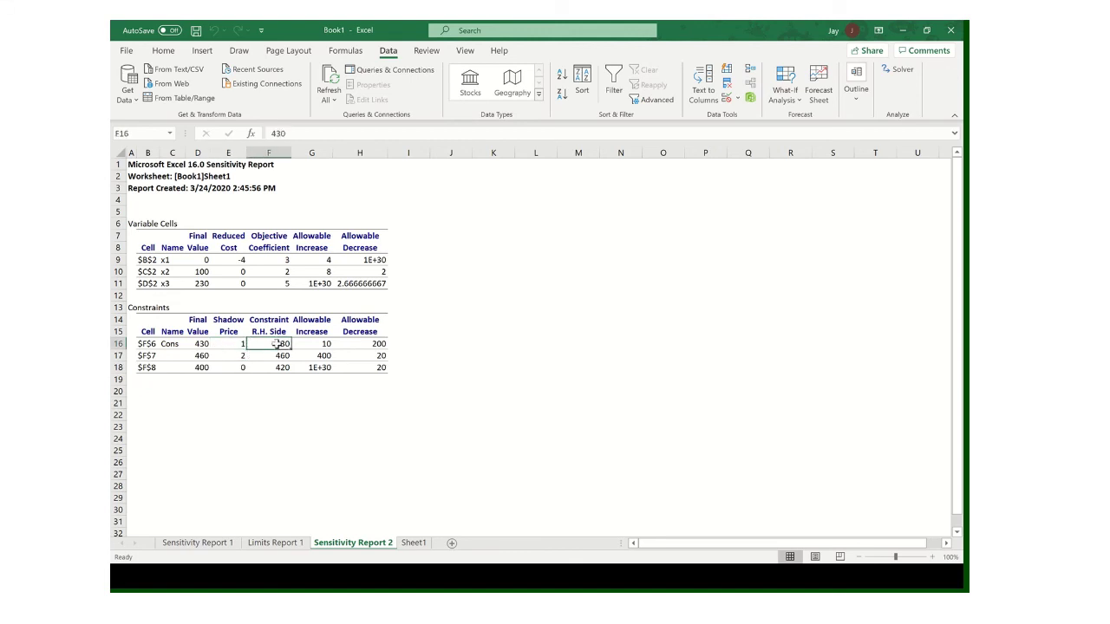
pyautogui.click(231, 344)
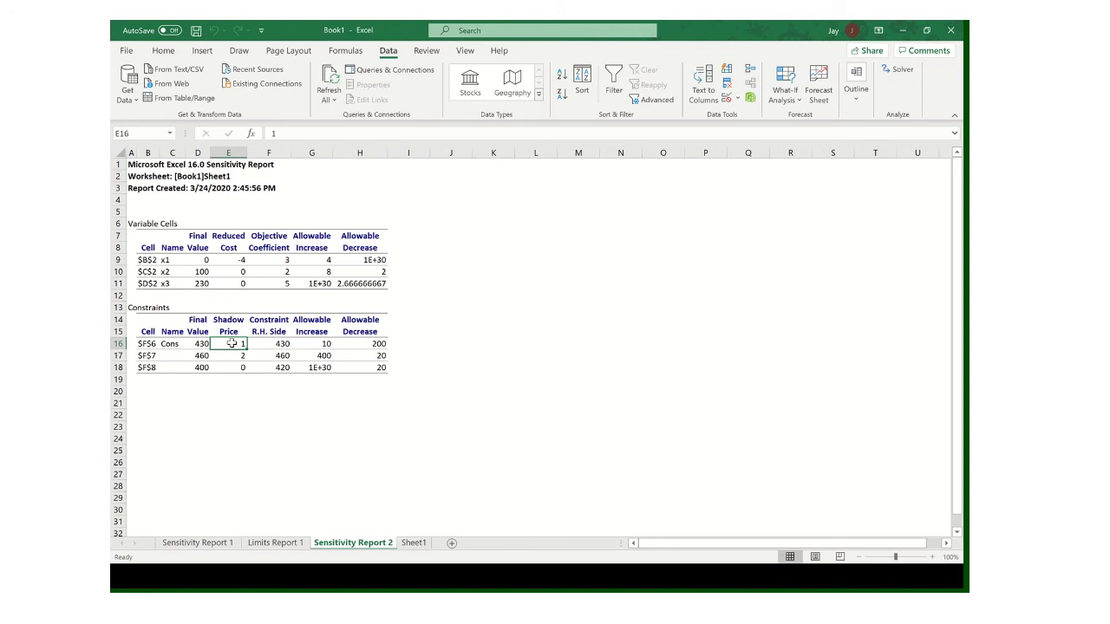
pyautogui.click(314, 343)
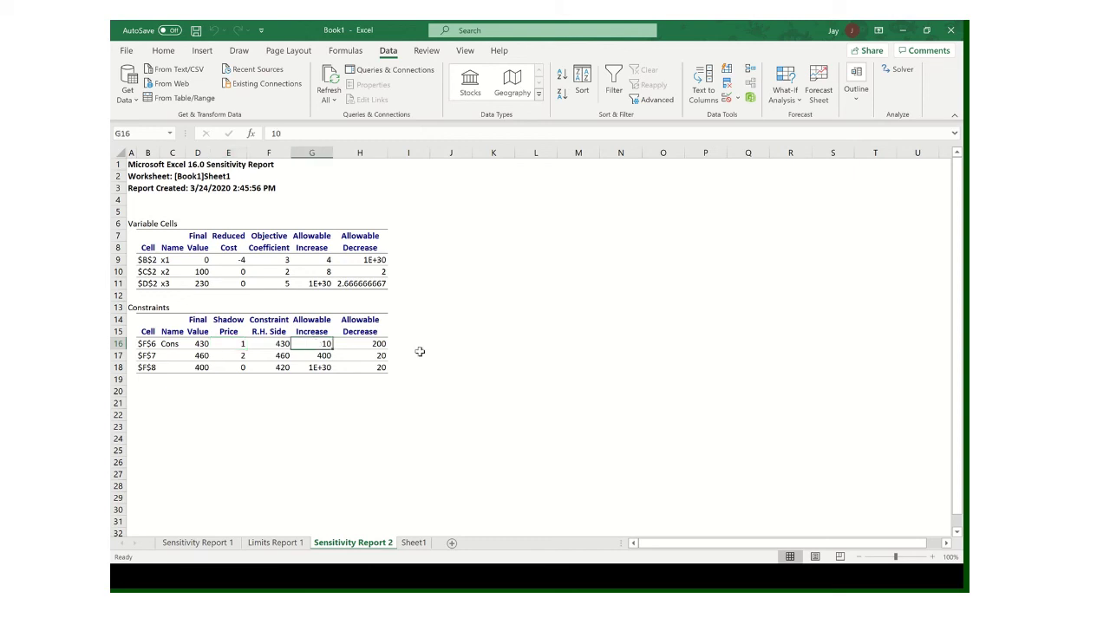
pyautogui.click(372, 344)
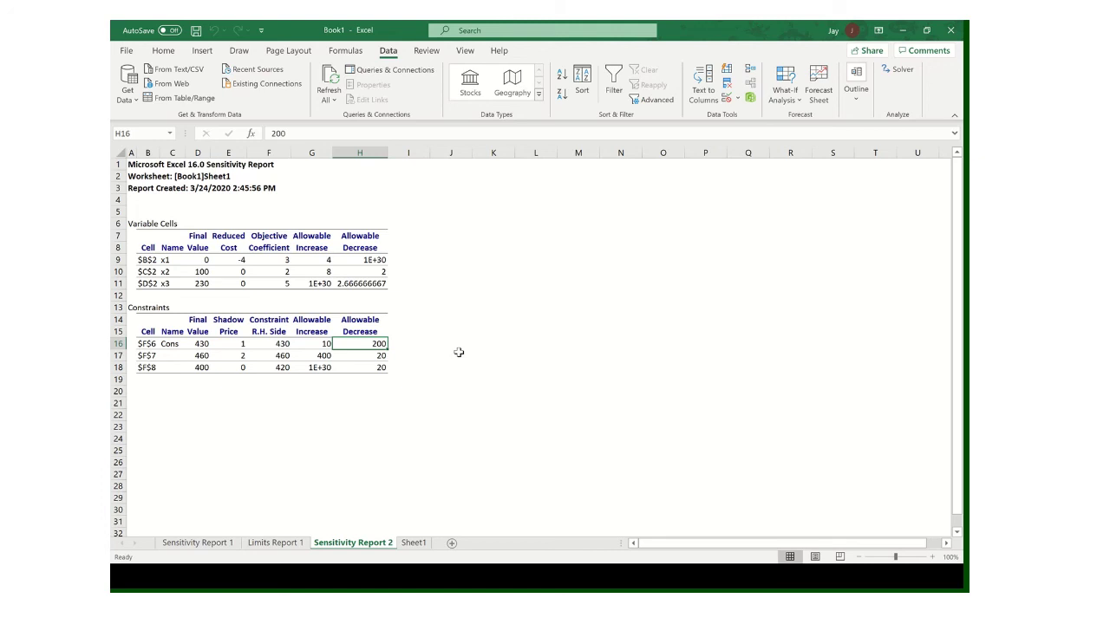
pyautogui.click(274, 345)
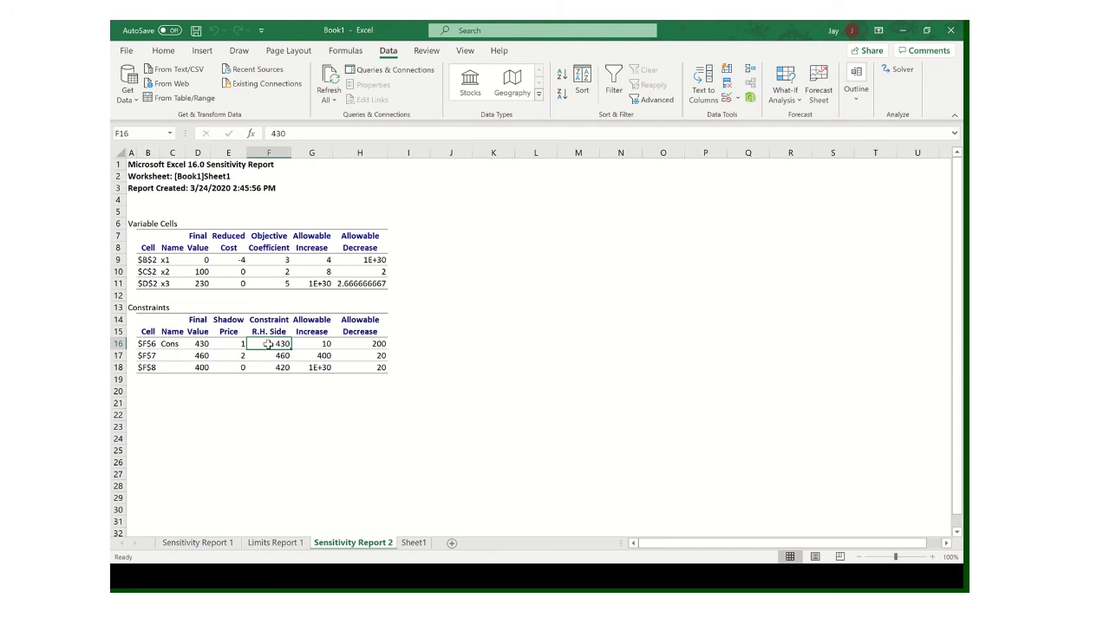
pyautogui.click(300, 343)
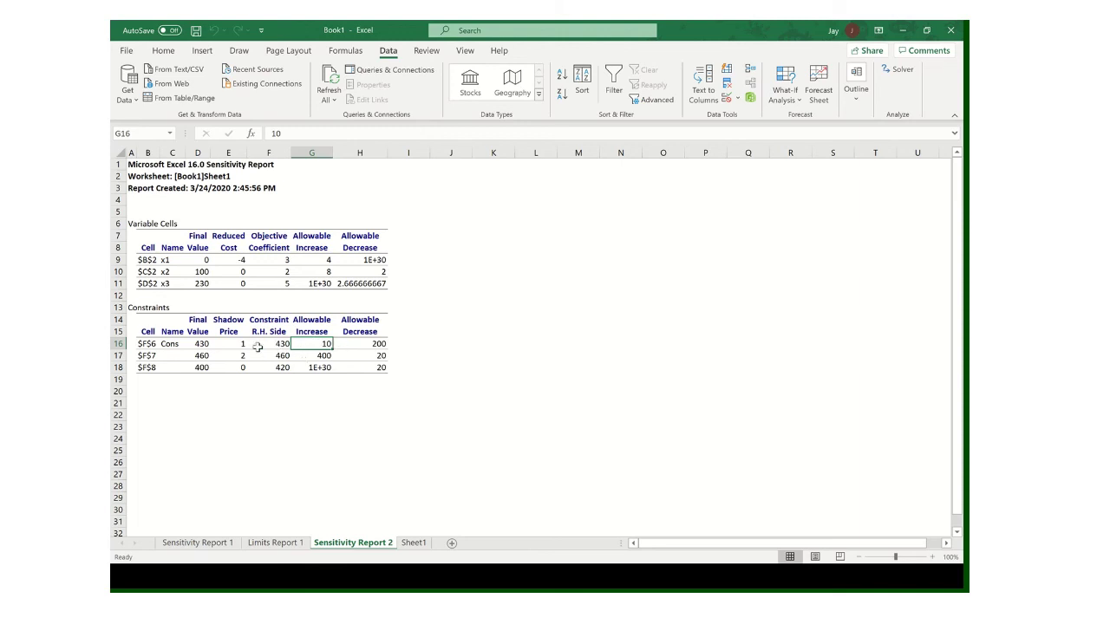
pyautogui.click(229, 344)
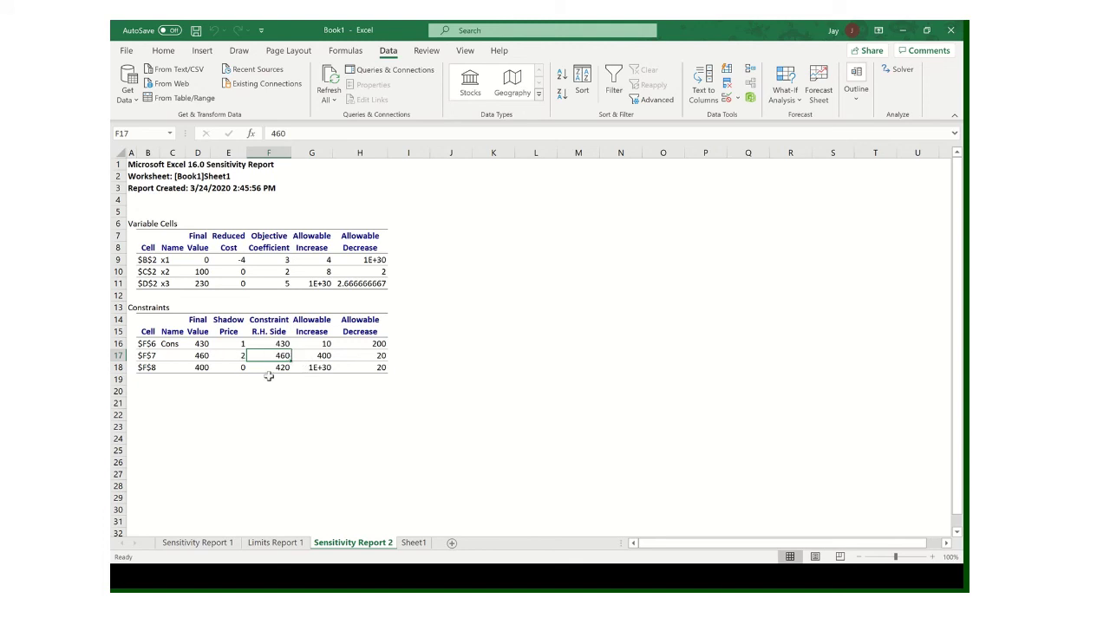
# - Examine the second constraint's right-hand side and the third constraint's final value, shadow price, right-hand side, allowable increase and allowable decrease
pyautogui.doubleClick(256, 356)
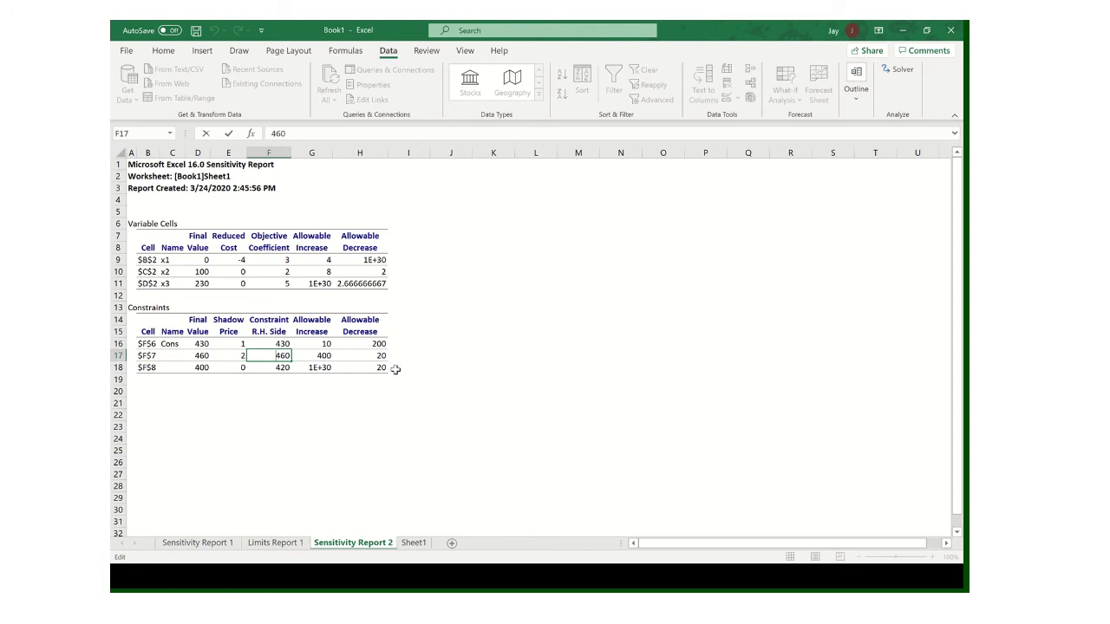
pyautogui.click(395, 368)
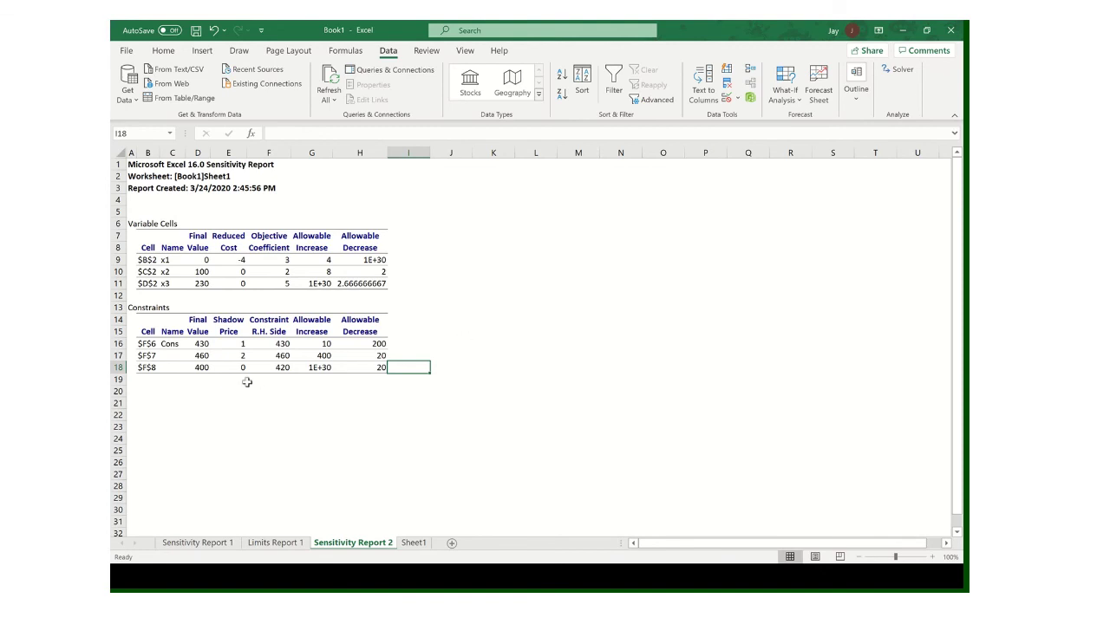
pyautogui.click(200, 370)
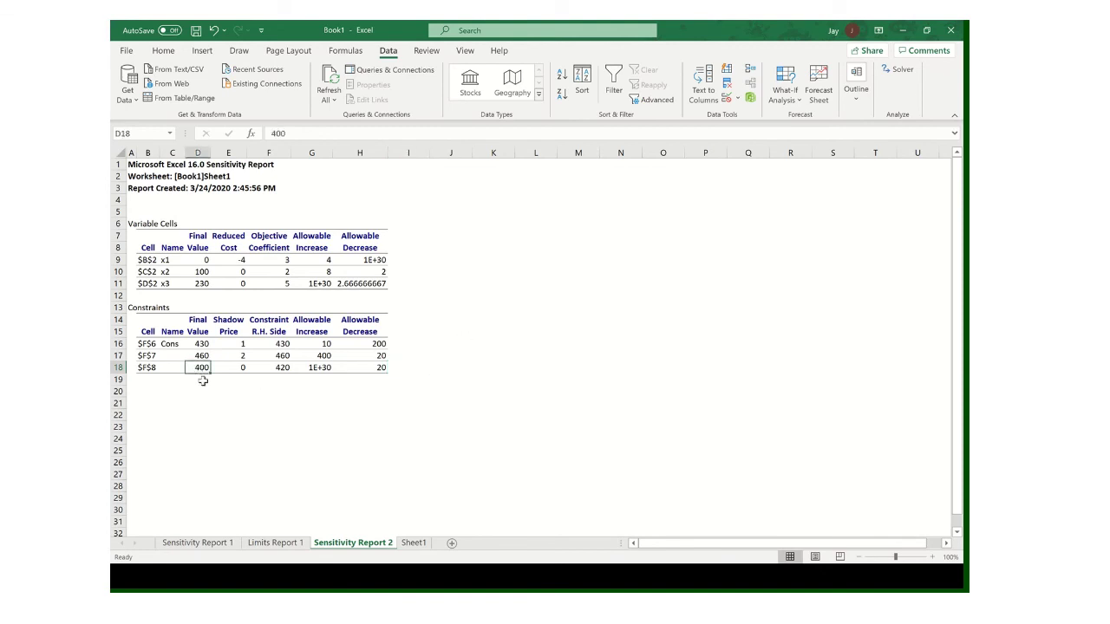
pyautogui.click(282, 368)
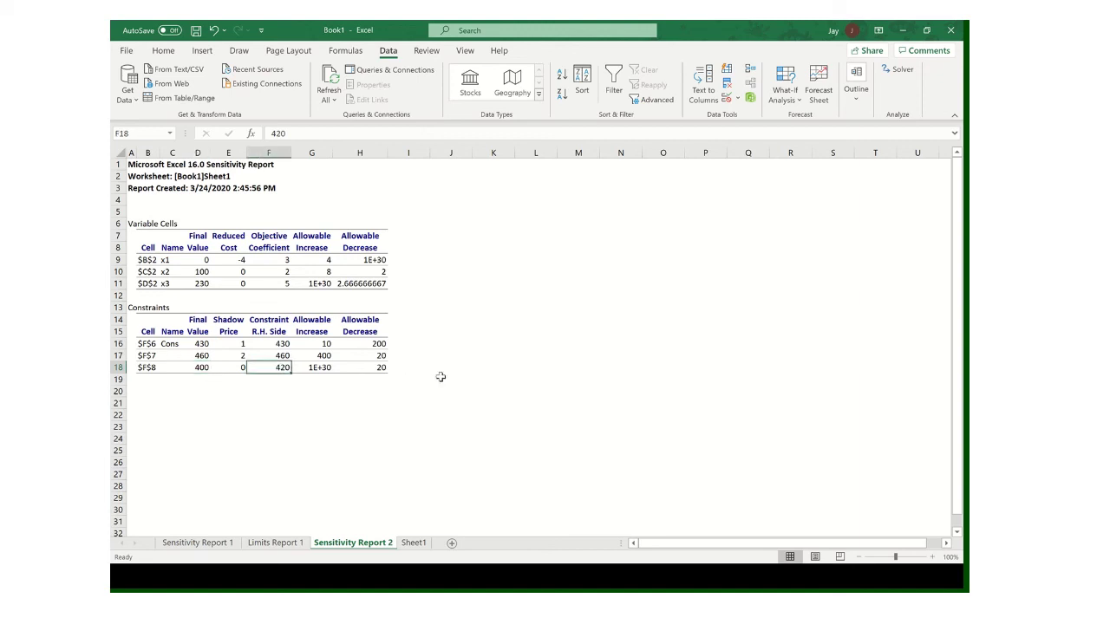
pyautogui.click(322, 369)
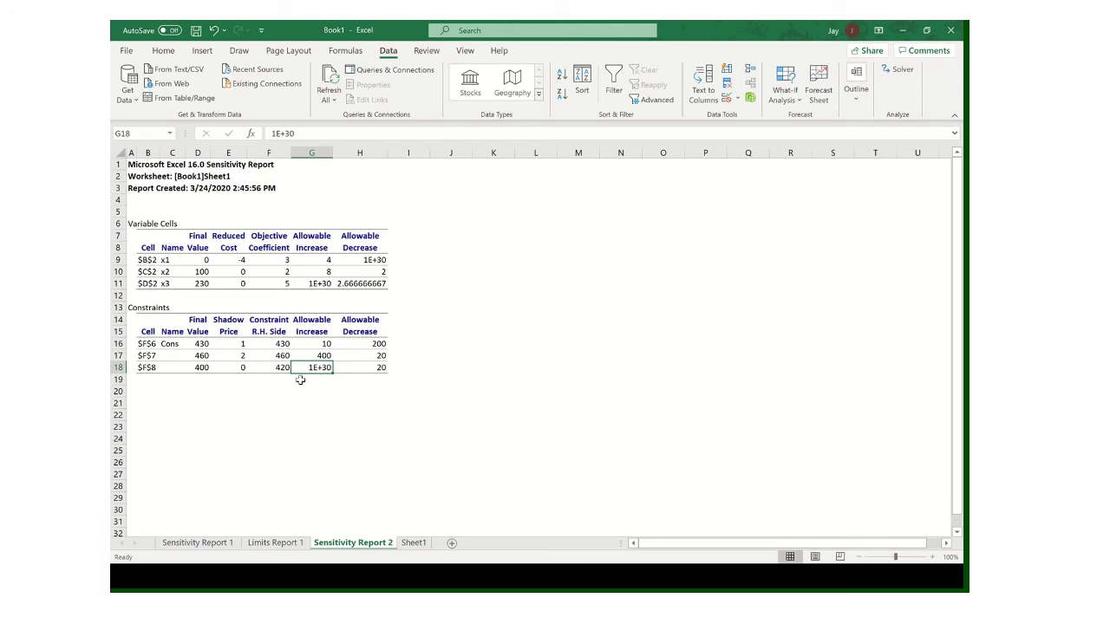
pyautogui.click(237, 368)
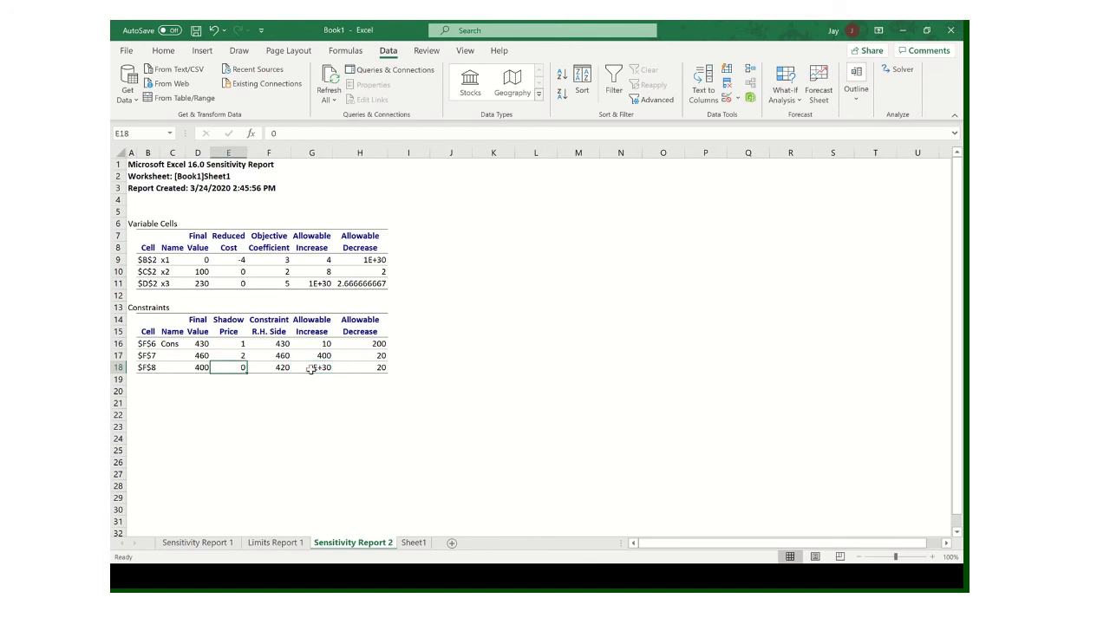
pyautogui.click(313, 369)
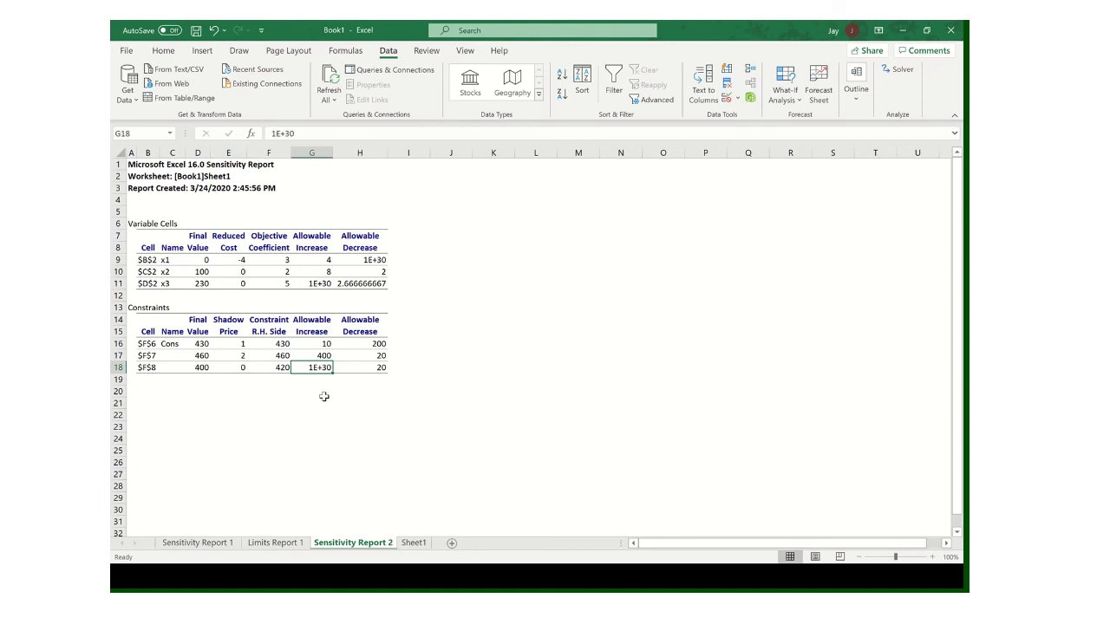
pyautogui.click(359, 369)
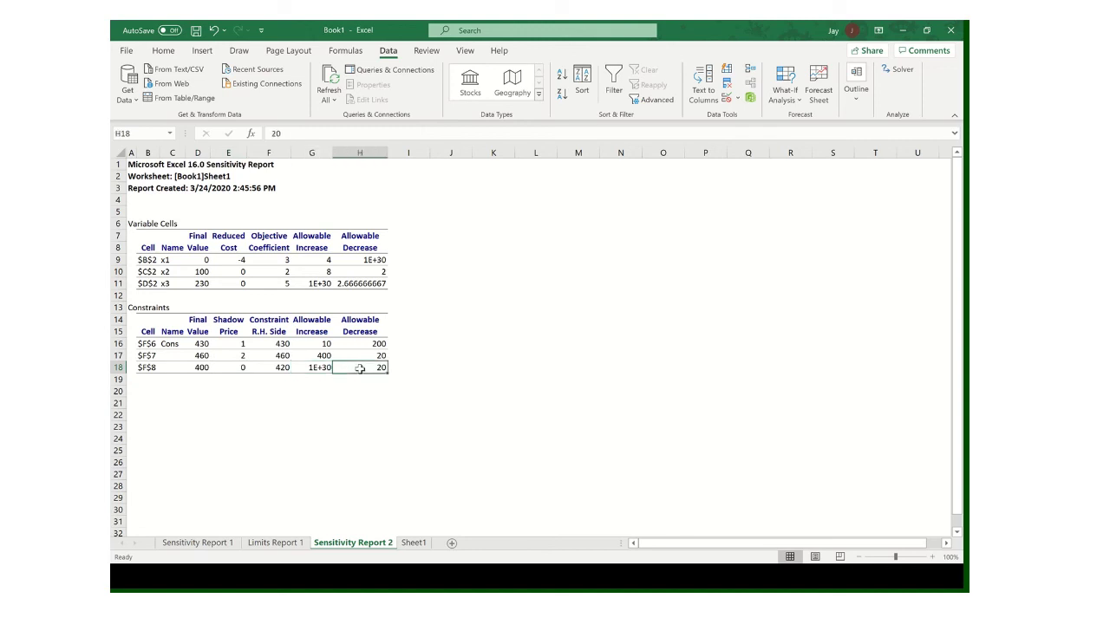